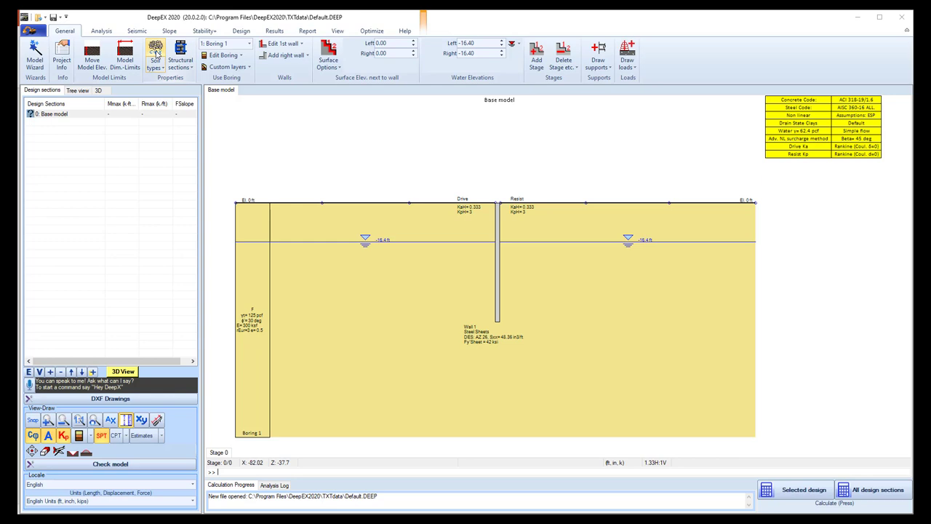
- Look through the existing soil types and add six new soils to the soil list
{"action": "left_click", "coordinate": [157, 50]}
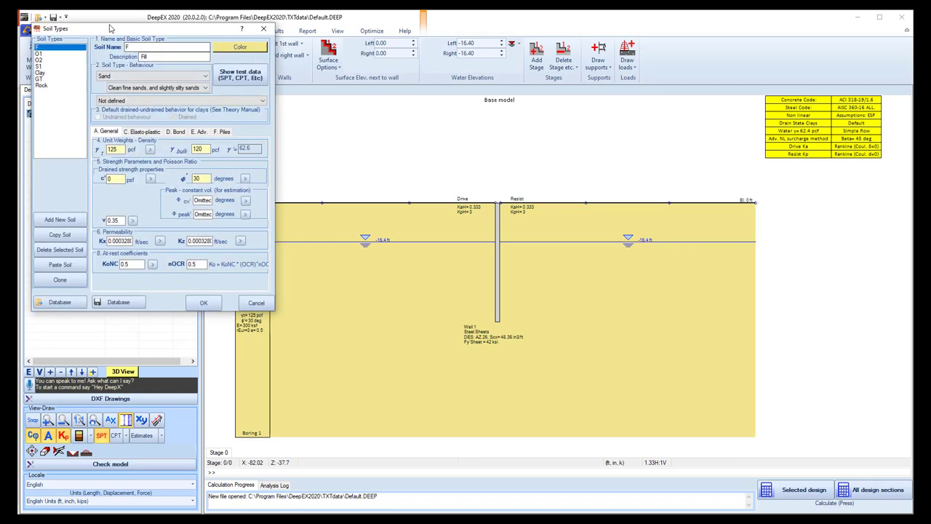
{"action": "key", "text": "Down"}
{"action": "key", "text": "Down"}
{"action": "key", "text": "Down"}
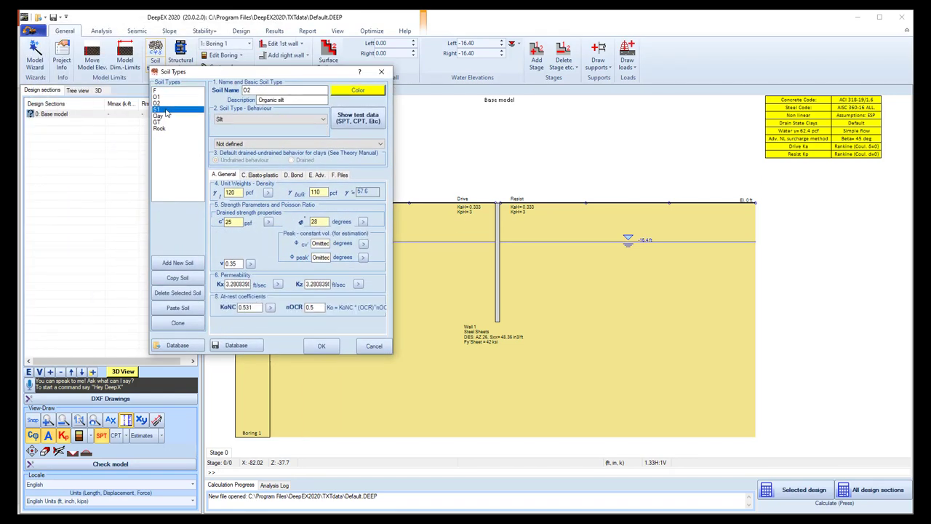
{"action": "left_click", "coordinate": [160, 116]}
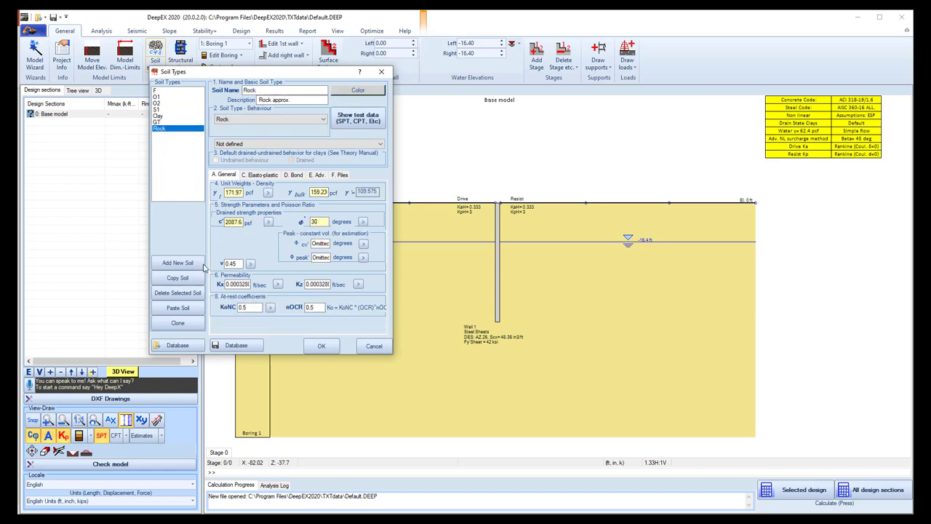
{"action": "left_click", "coordinate": [177, 263]}
{"action": "left_click", "coordinate": [178, 263]}
{"action": "left_click", "coordinate": [177, 263]}
{"action": "left_click", "coordinate": [177, 263]}
{"action": "left_click", "coordinate": [177, 263]}
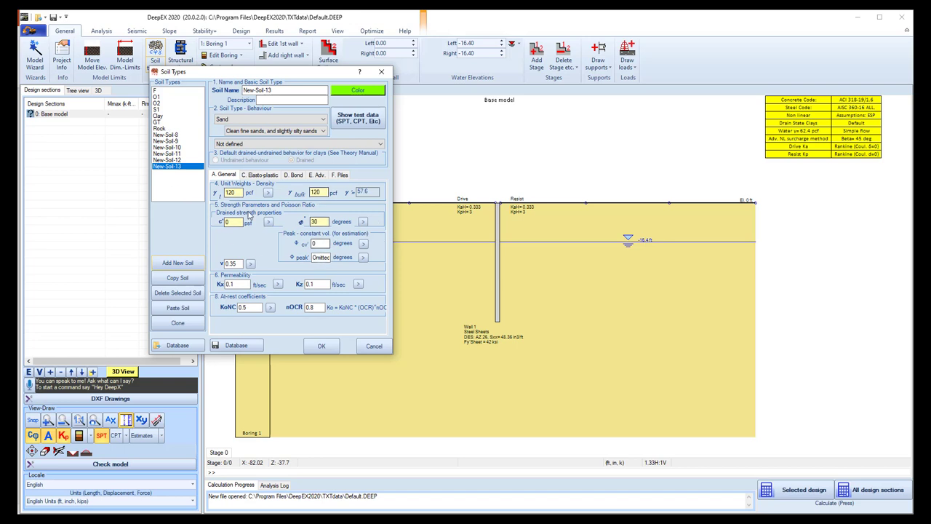
- Review the last new soil's elasto-plastic and bond properties, set its SPT estimator Nspt to about 15, and accept the soil types
{"action": "left_click", "coordinate": [262, 177]}
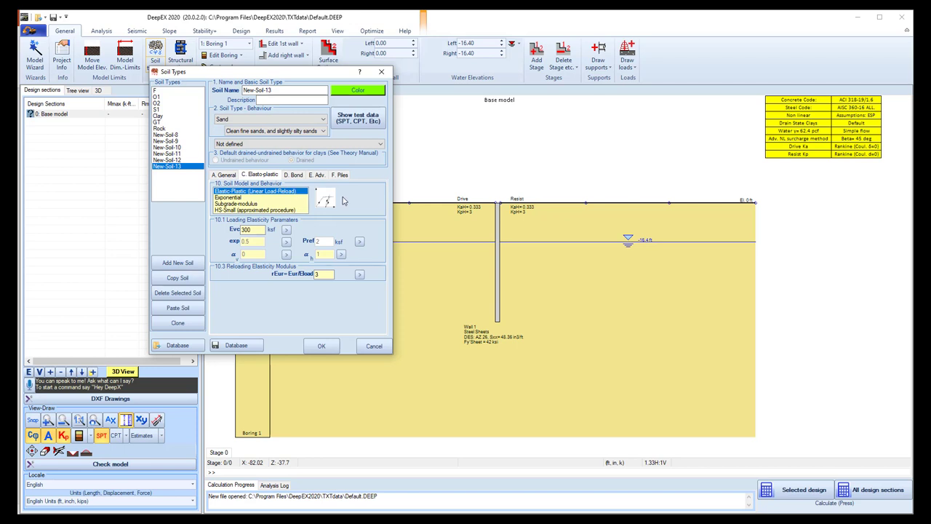
{"action": "left_click", "coordinate": [292, 176]}
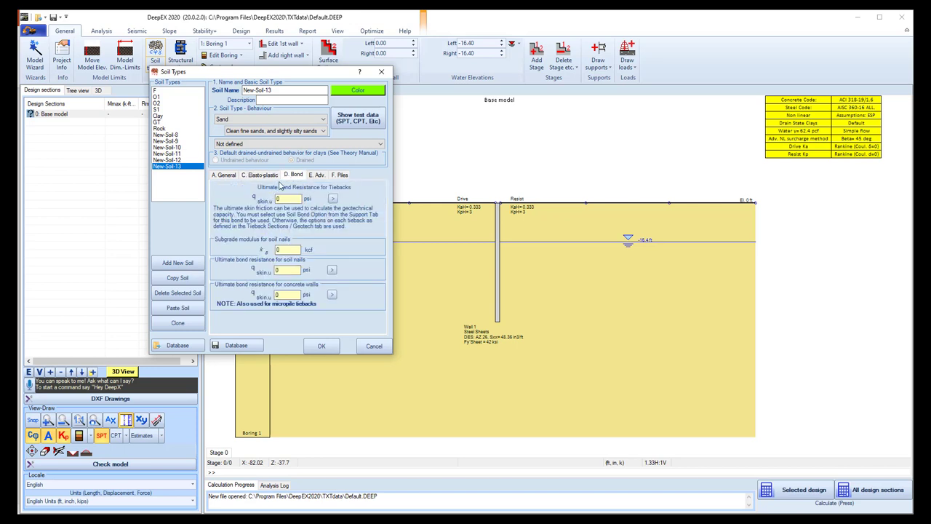
{"action": "left_click", "coordinate": [228, 177]}
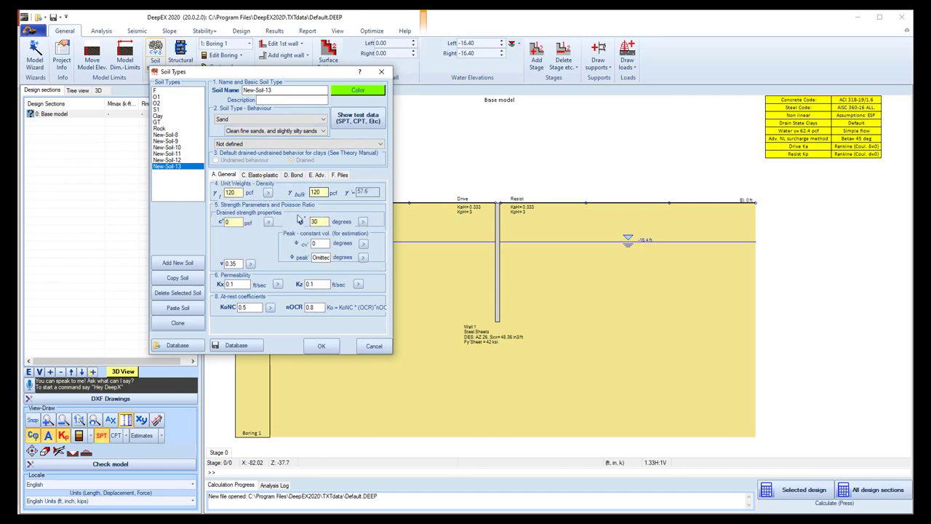
{"action": "left_click", "coordinate": [358, 118]}
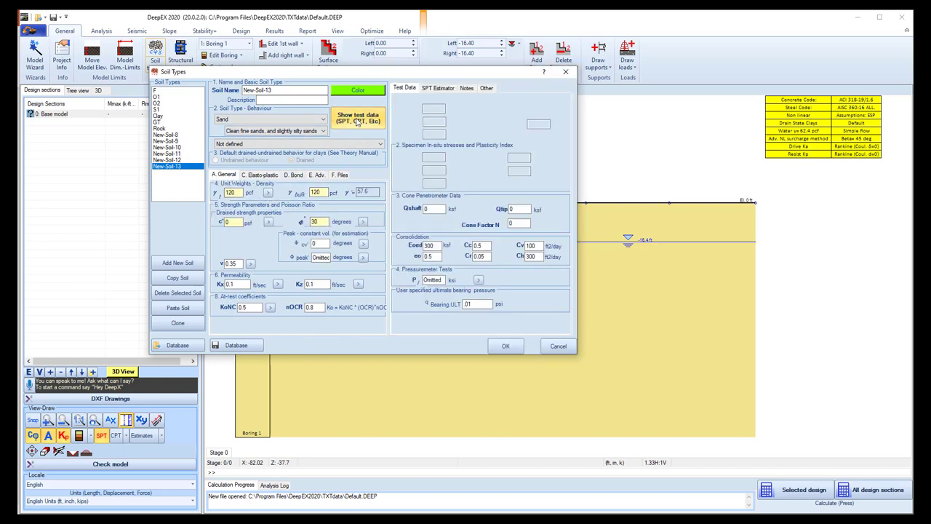
{"action": "left_click", "coordinate": [439, 88]}
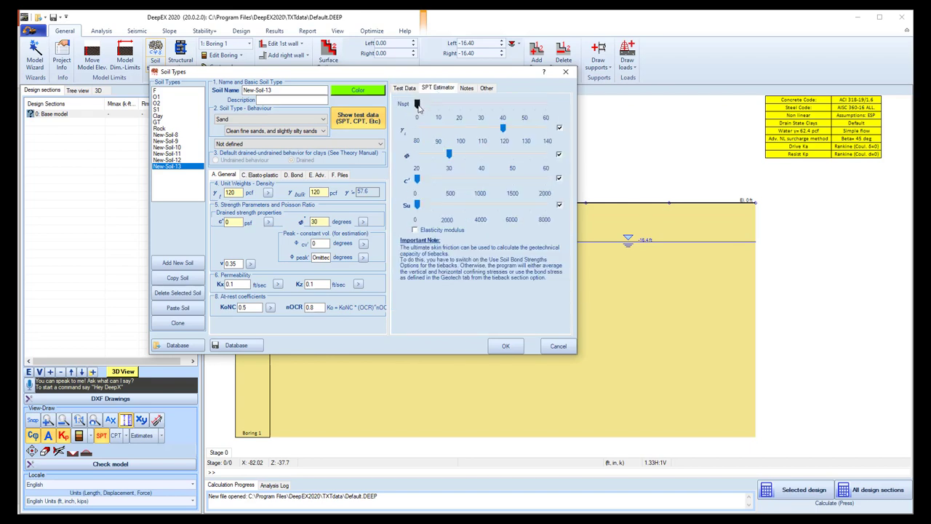
{"action": "left_click_drag", "start_coordinate": [418, 105], "coordinate": [449, 106]}
{"action": "left_click", "coordinate": [506, 346]}
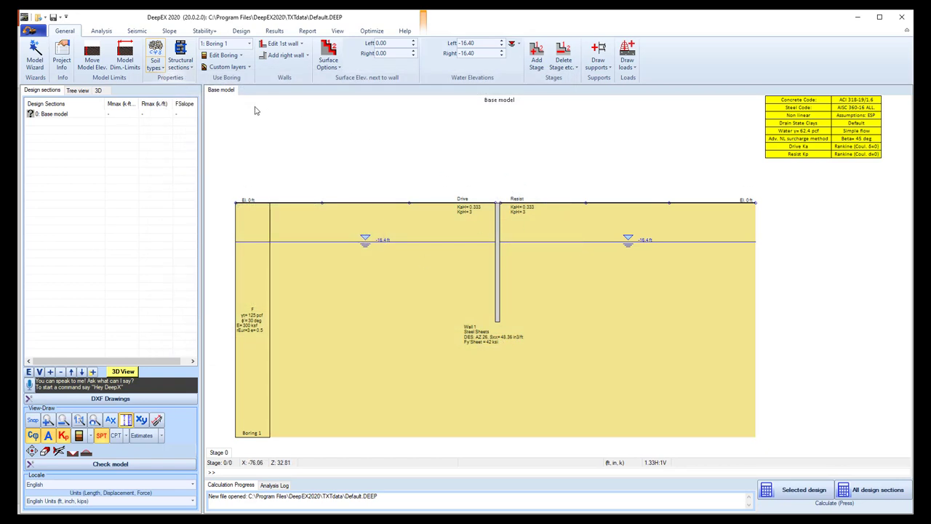
- Edit the borings and add three new borings to the list of available borings
{"action": "left_click", "coordinate": [219, 58]}
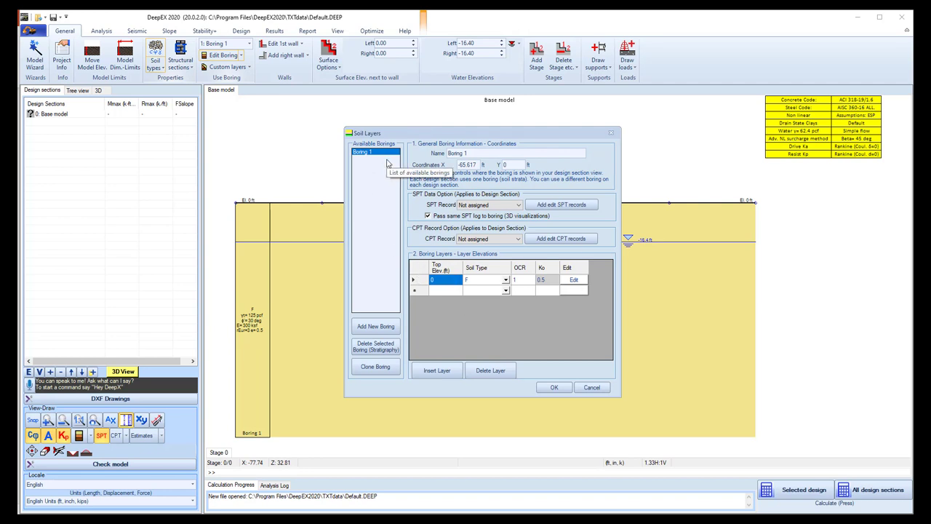
{"action": "left_click", "coordinate": [369, 326]}
{"action": "double_click", "coordinate": [369, 327]}
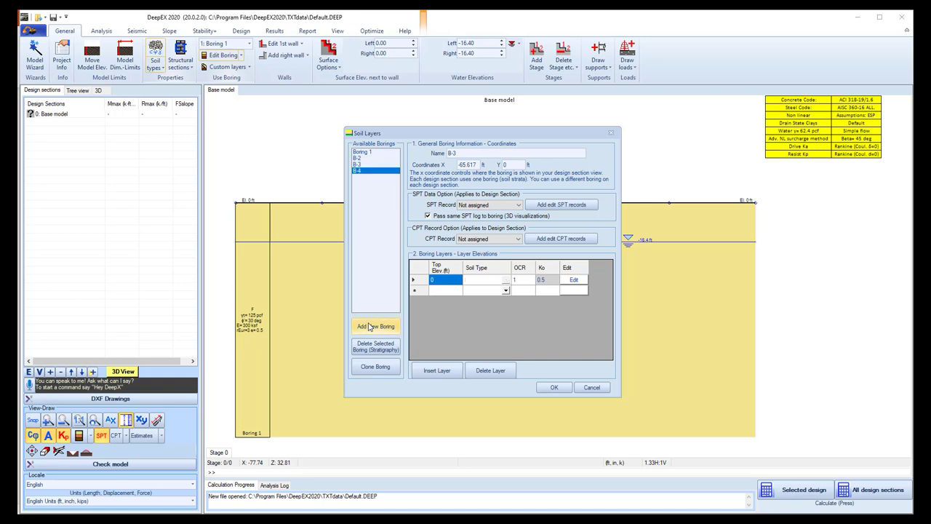
- Add a second layer to Boring 1 with top elevation -12 ft and soil type S1, and accept the soil layers
{"action": "left_click", "coordinate": [369, 153]}
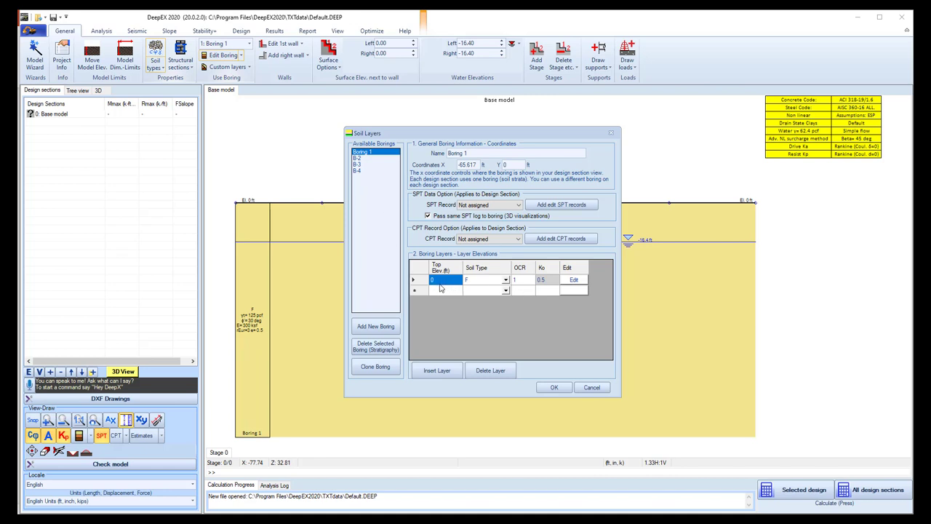
{"action": "left_click", "coordinate": [461, 280]}
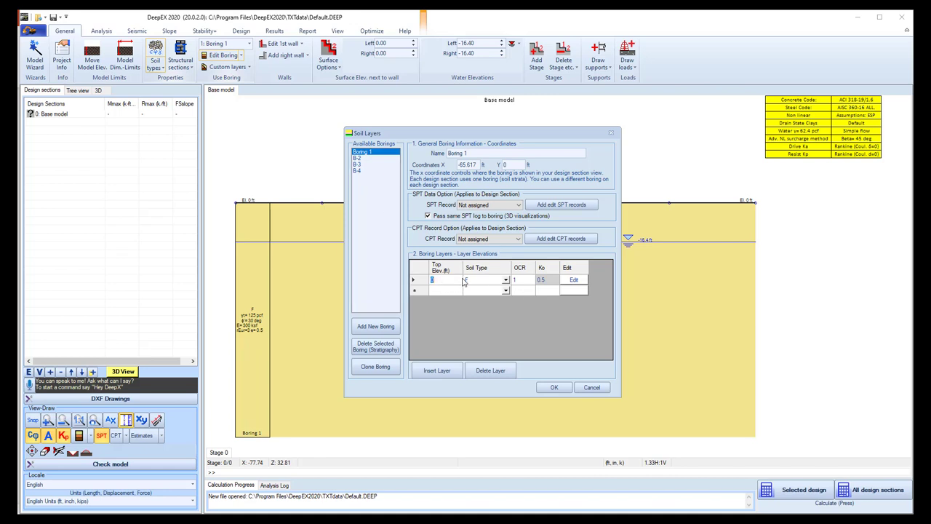
{"action": "left_click", "coordinate": [506, 282]}
{"action": "left_click", "coordinate": [506, 282]}
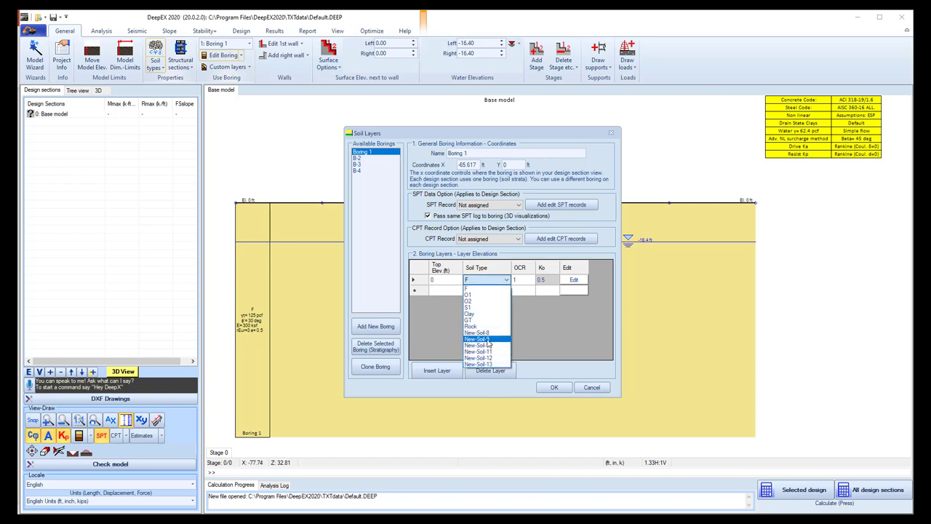
{"action": "left_click", "coordinate": [440, 291]}
{"action": "left_click", "coordinate": [440, 292]}
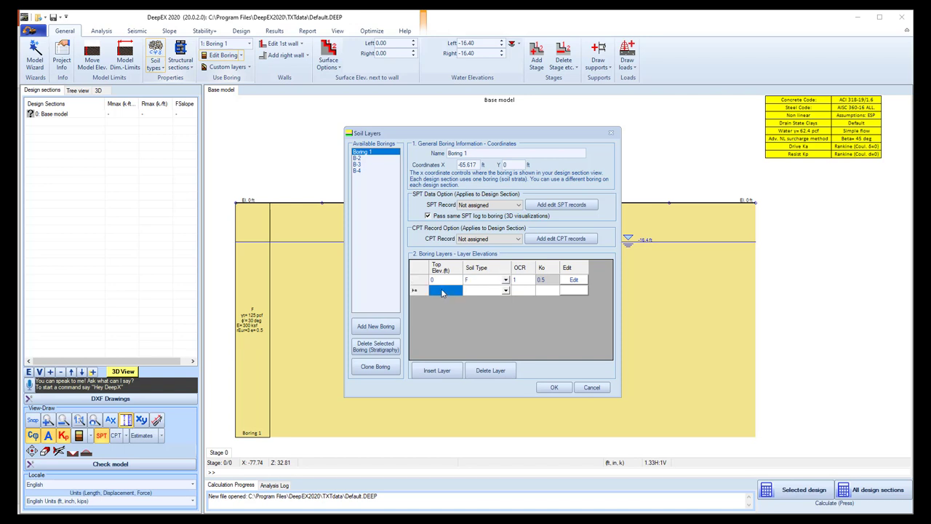
{"action": "left_click", "coordinate": [442, 291]}
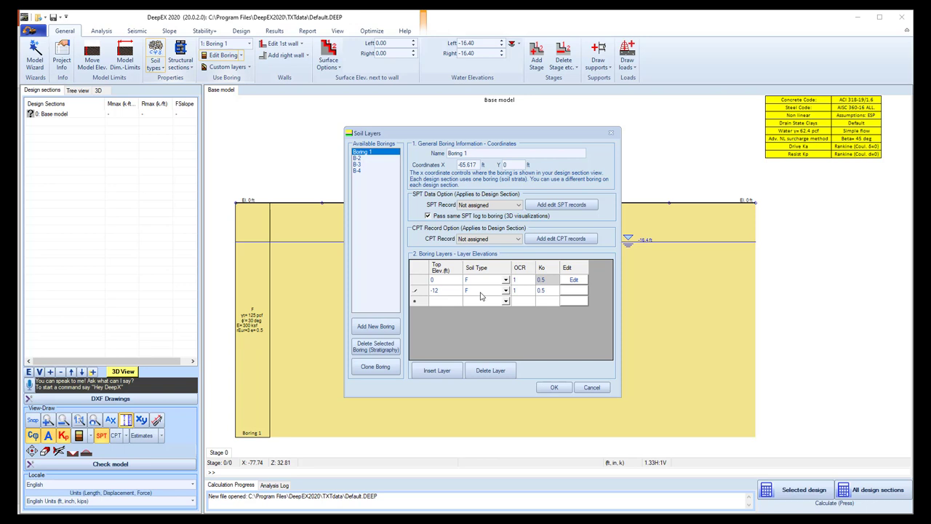
{"action": "left_click", "coordinate": [506, 292]}
{"action": "left_click", "coordinate": [507, 292]}
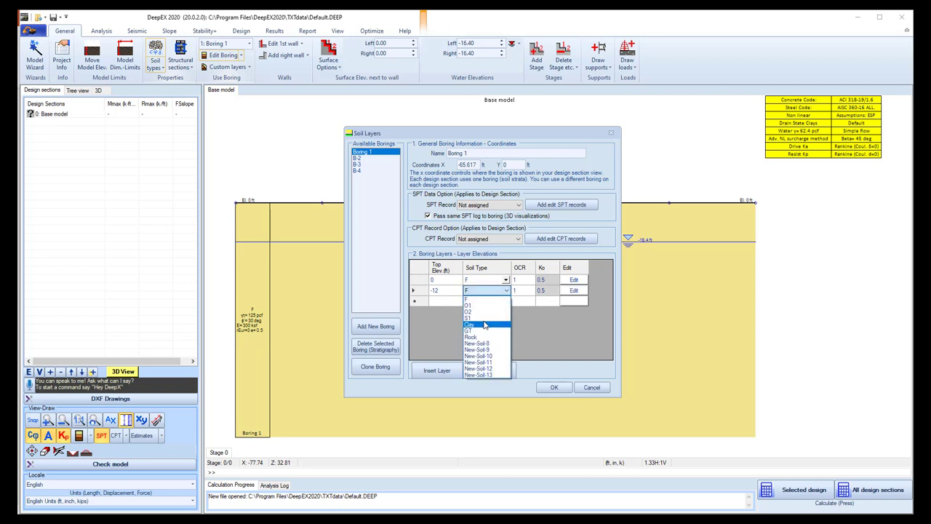
{"action": "left_click", "coordinate": [482, 317]}
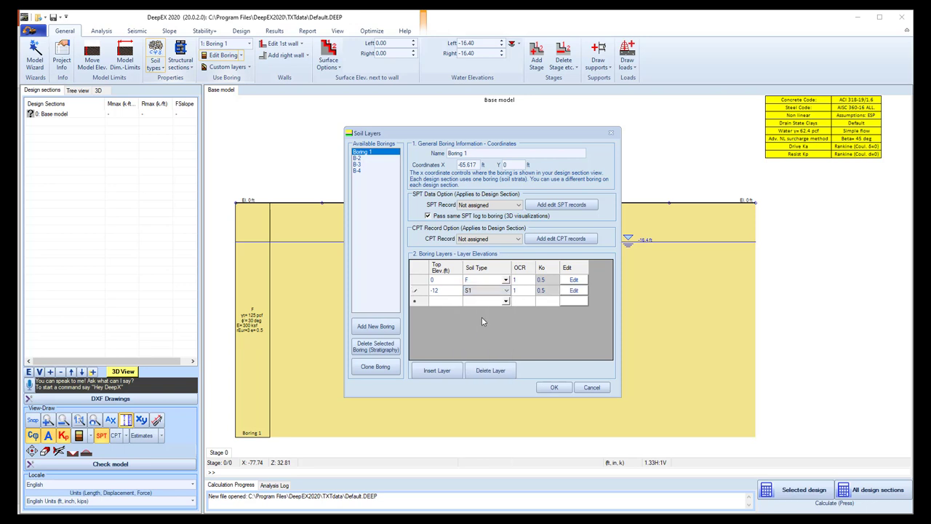
{"action": "left_click", "coordinate": [556, 388]}
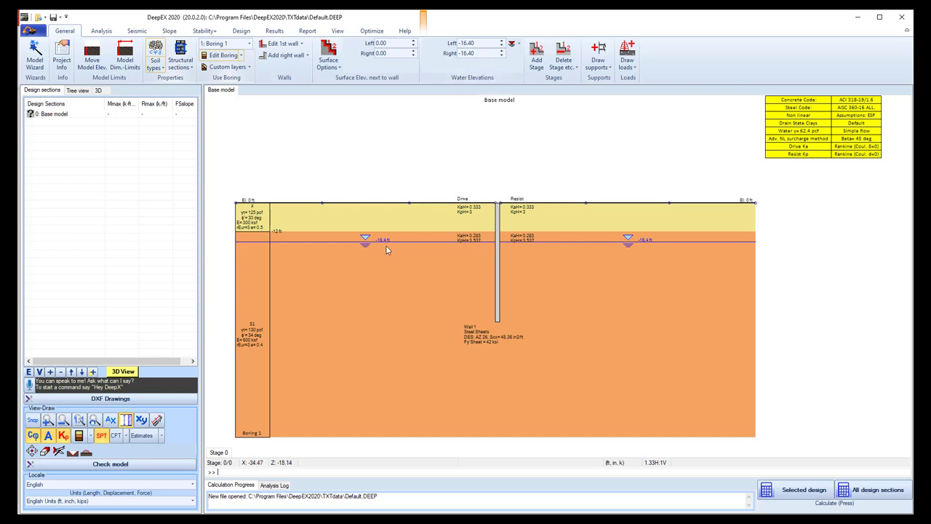
- Set the water elevations on both the left and right sides of the wall to -5 ft
{"action": "left_click", "coordinate": [482, 44]}
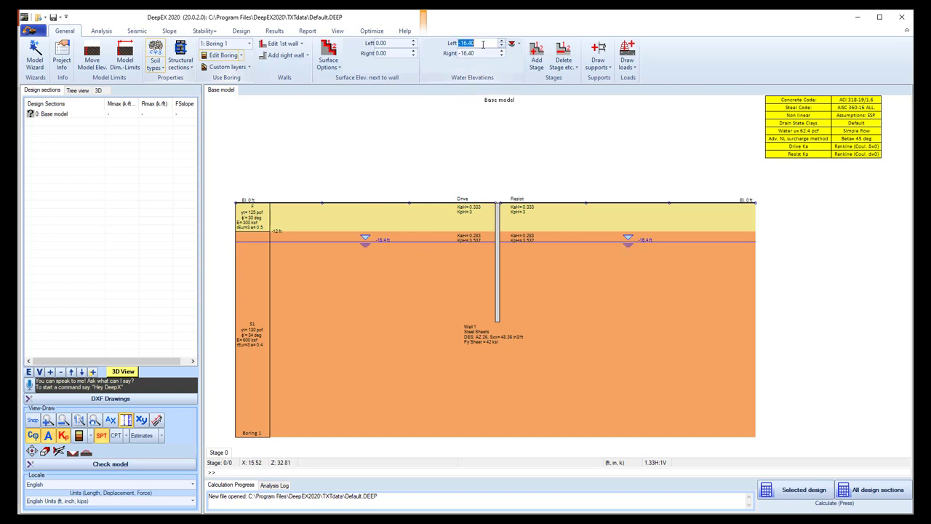
{"action": "type", "text": "-5"}
{"action": "left_click", "coordinate": [474, 54]}
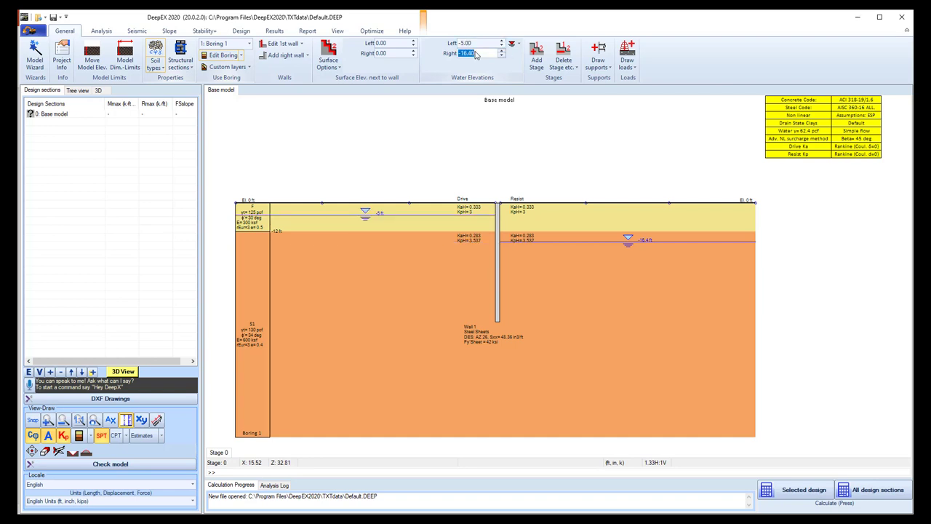
{"action": "type", "text": "-5"}
{"action": "left_click", "coordinate": [370, 233]}
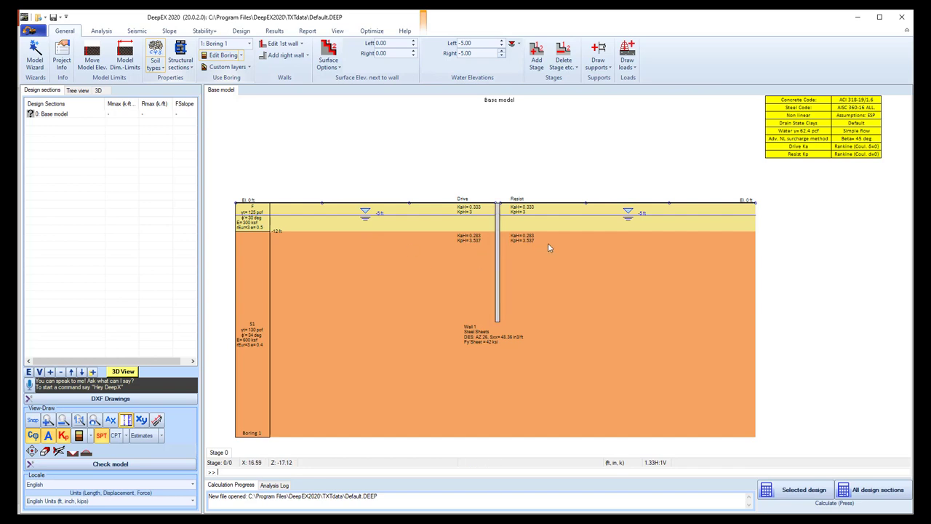
- Switch Wall 1 to a gravity wall section and open its section data for editing
{"action": "double_click", "coordinate": [498, 231]}
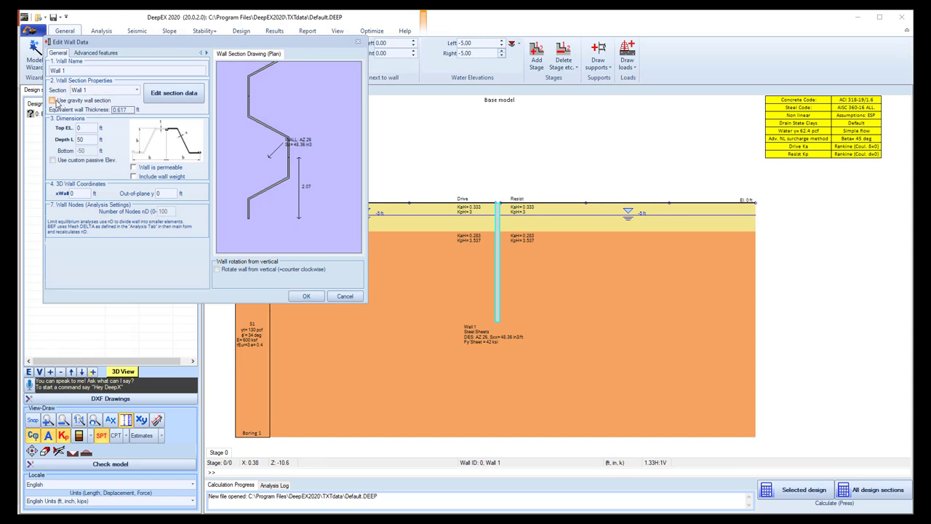
{"action": "left_click", "coordinate": [63, 102]}
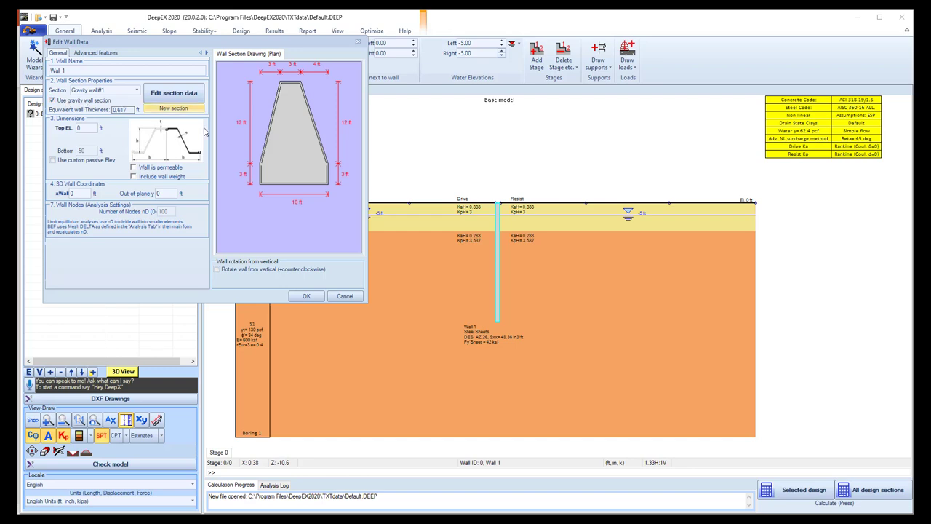
{"action": "left_click", "coordinate": [177, 92]}
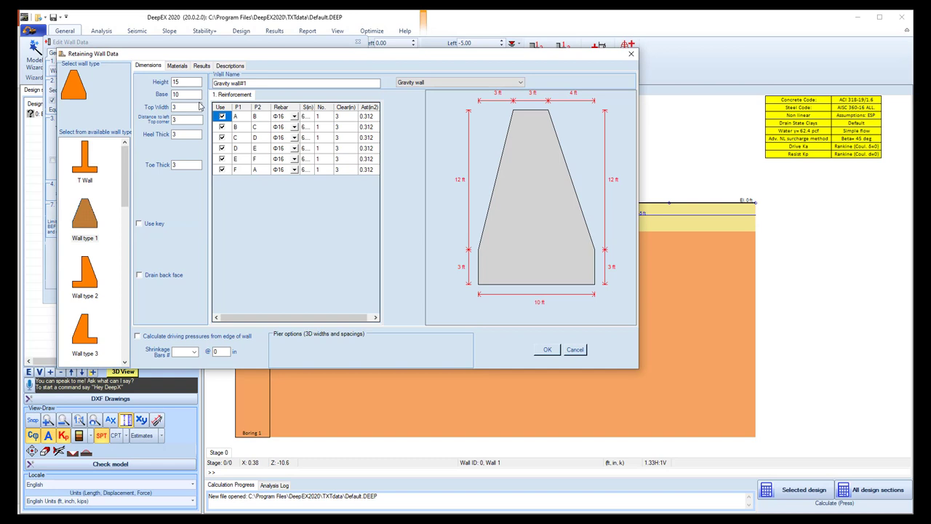
- Preview the available gravity wall shapes and choose Wall type 2 for the section
{"action": "left_click", "coordinate": [84, 166]}
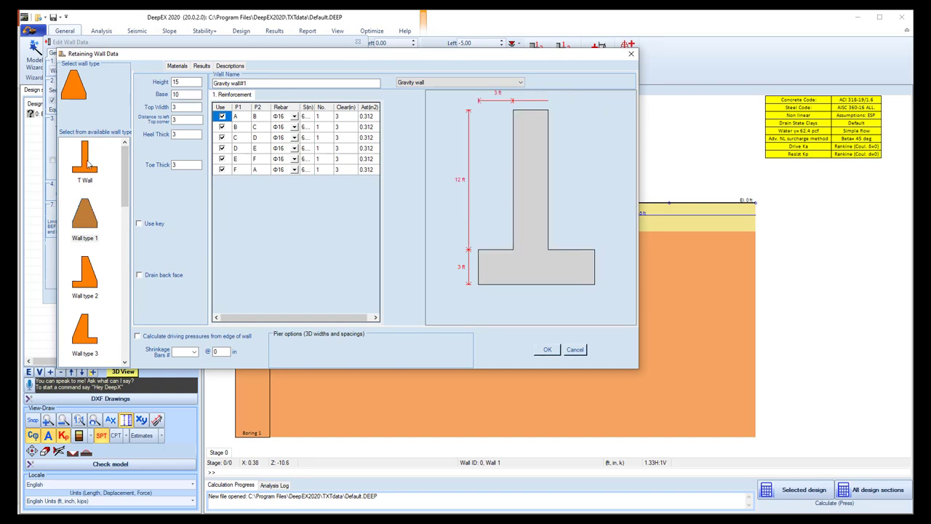
{"action": "left_click", "coordinate": [92, 231]}
{"action": "left_click", "coordinate": [91, 272]}
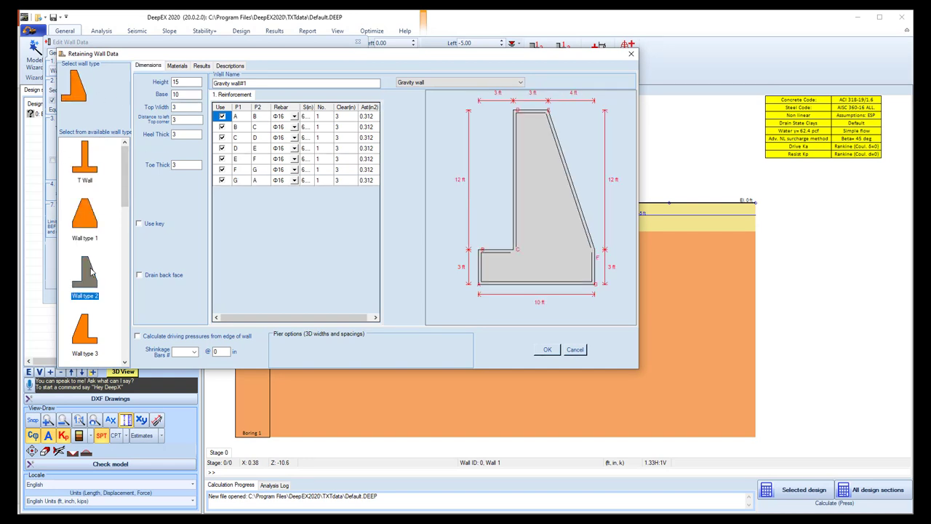
{"action": "left_click", "coordinate": [91, 332]}
{"action": "left_click_drag", "start_coordinate": [124, 182], "coordinate": [134, 122]}
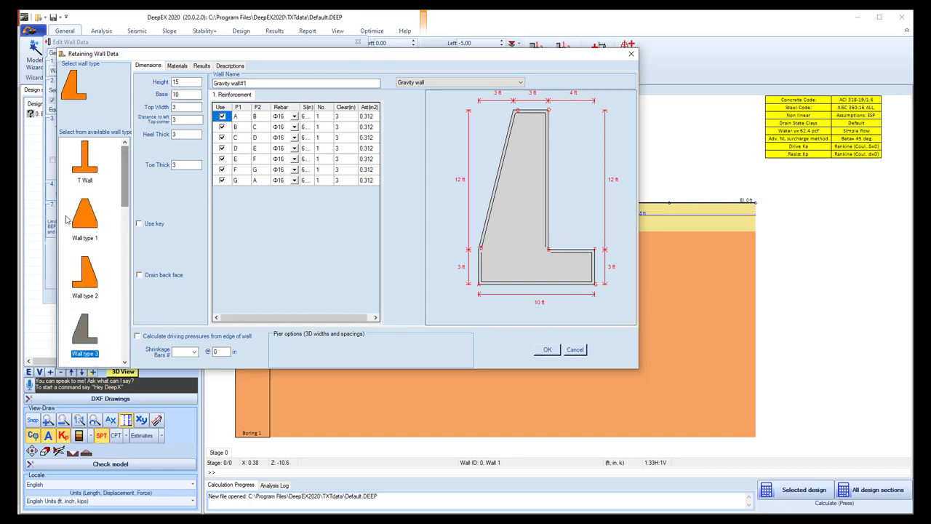
{"action": "left_click", "coordinate": [87, 282]}
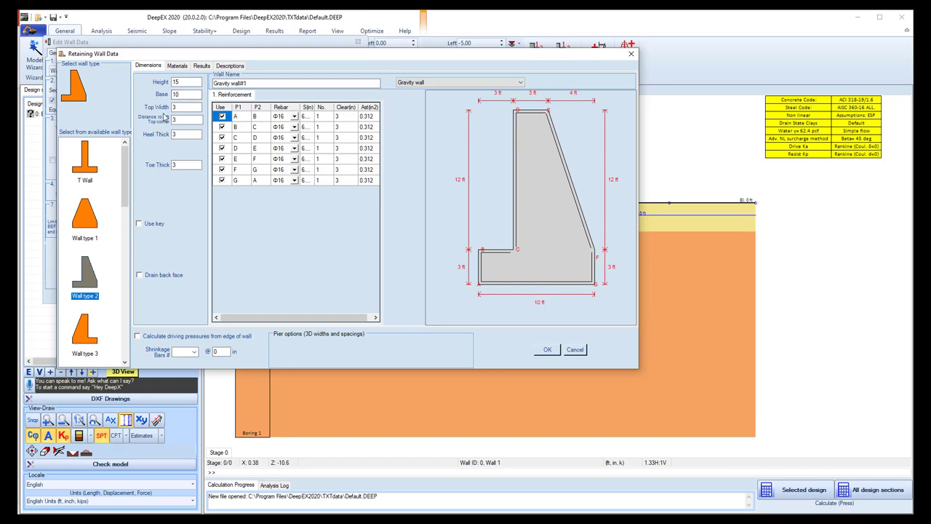
- Set the gravity wall's height to 16 ft and its base width to 12 ft
{"action": "left_click", "coordinate": [181, 83]}
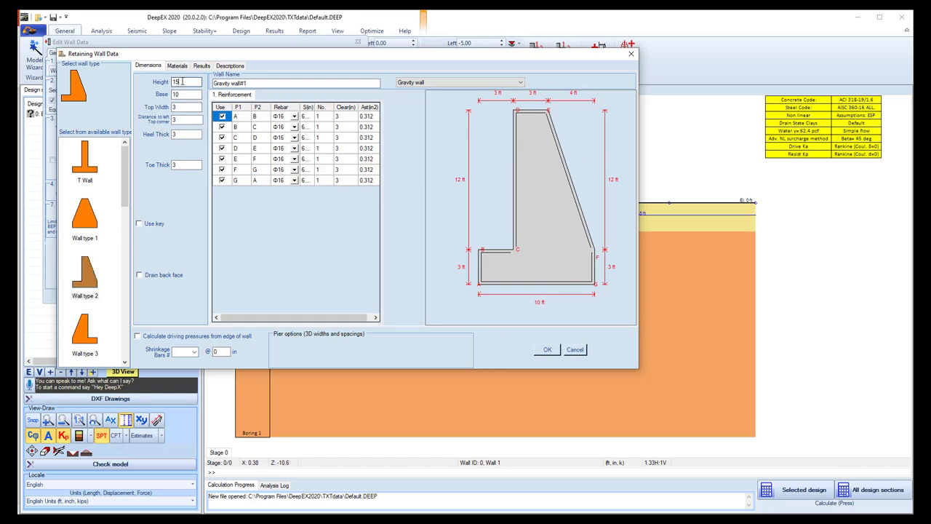
{"action": "double_click", "coordinate": [182, 82]}
{"action": "type", "text": "16"}
{"action": "left_click", "coordinate": [182, 95]}
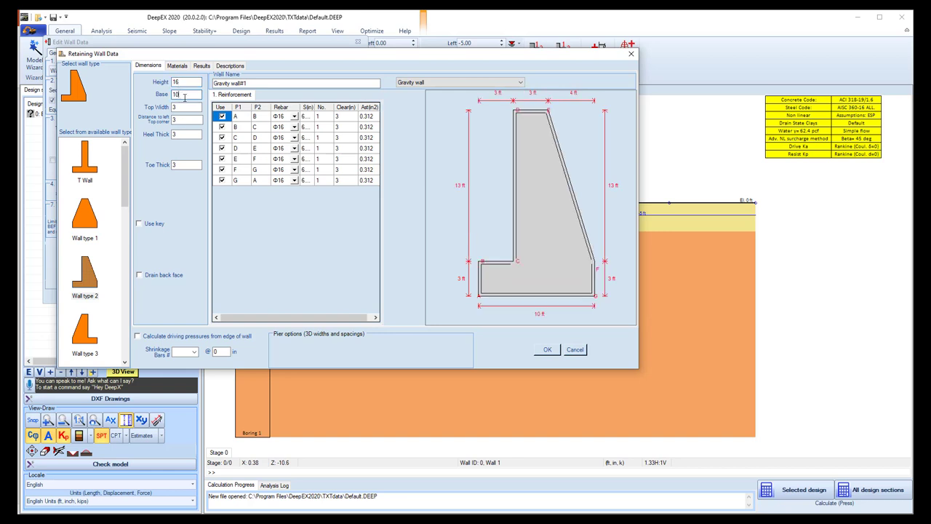
{"action": "left_click_drag", "start_coordinate": [183, 95], "coordinate": [165, 93]}
{"action": "type", "text": "12"}
{"action": "left_click", "coordinate": [184, 108]}
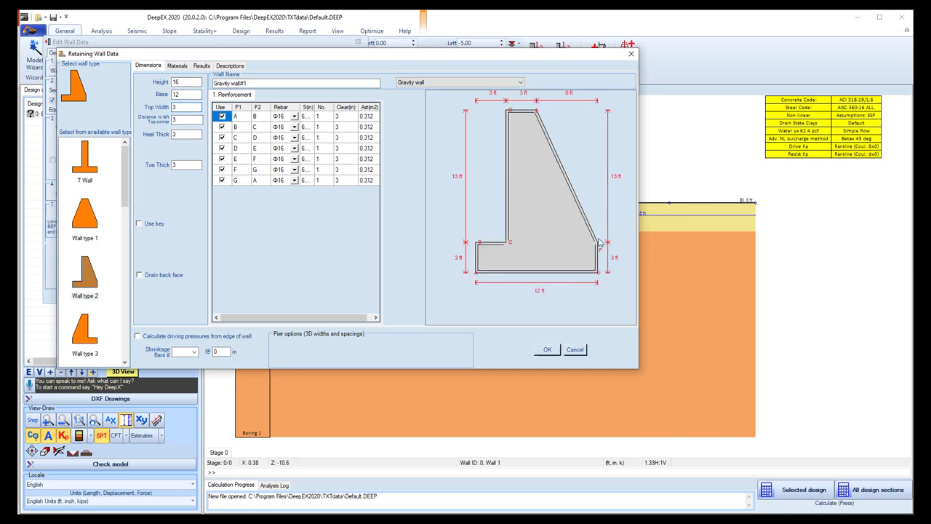
- Add a key to the gravity wall base with height, distance to left corner and thickness all set to 2 ft
{"action": "left_click", "coordinate": [139, 224]}
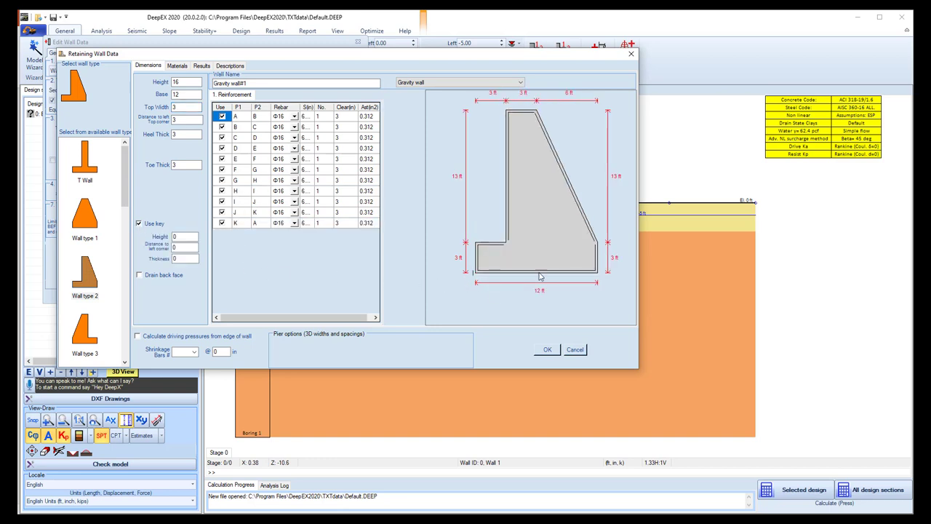
{"action": "left_click", "coordinate": [174, 236]}
{"action": "type", "text": "2"}
{"action": "left_click", "coordinate": [185, 248]}
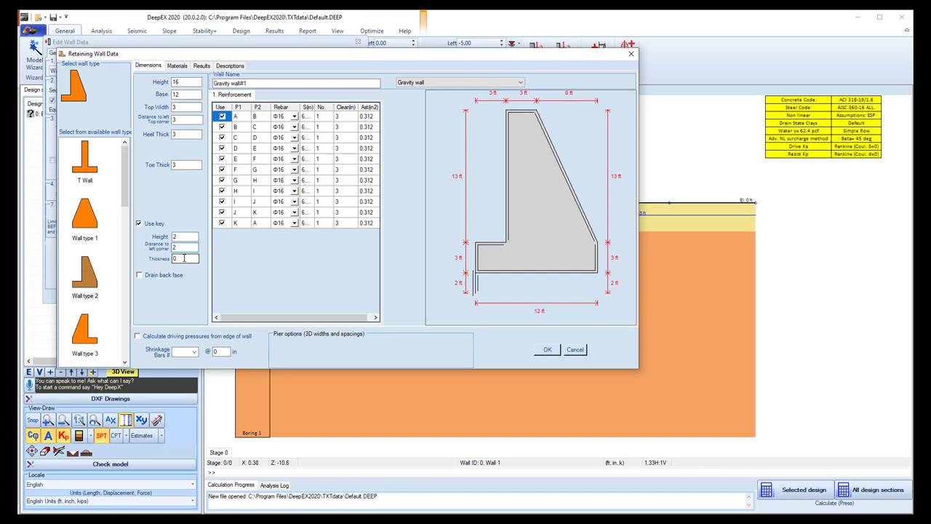
{"action": "type", "text": "2"}
{"action": "left_click", "coordinate": [187, 260]}
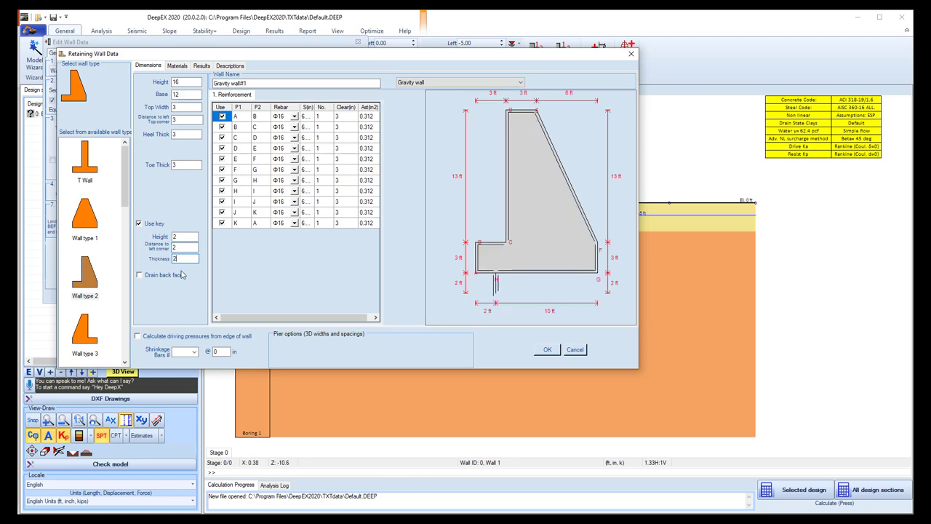
{"action": "left_click", "coordinate": [183, 248]}
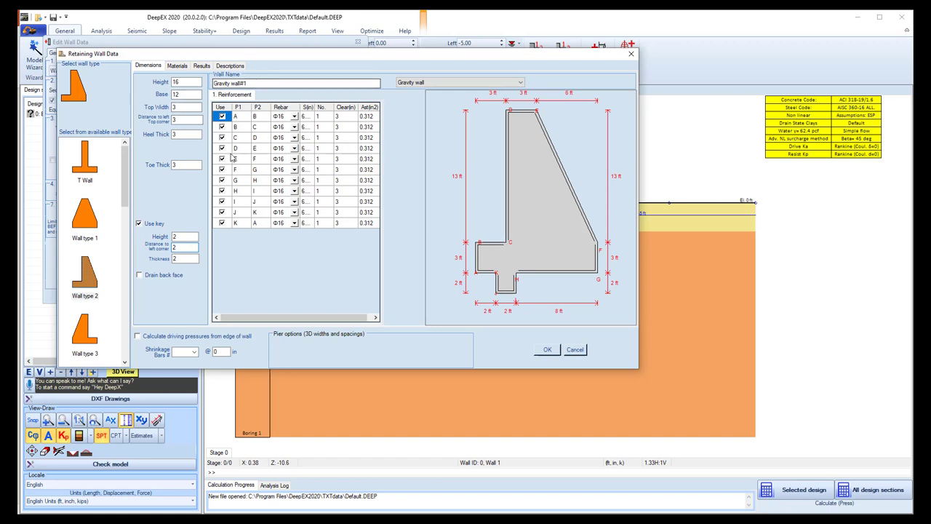
- Check the rebar sizes offered for reinforcement segment A-B, keep Φ16, and apply the gravity wall section to Wall 1
{"action": "left_click", "coordinate": [256, 116]}
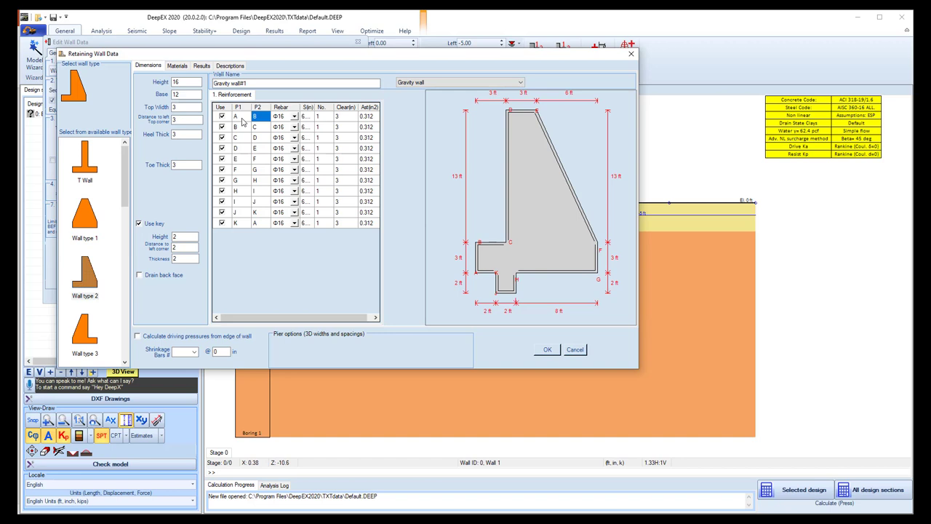
{"action": "left_click", "coordinate": [294, 117]}
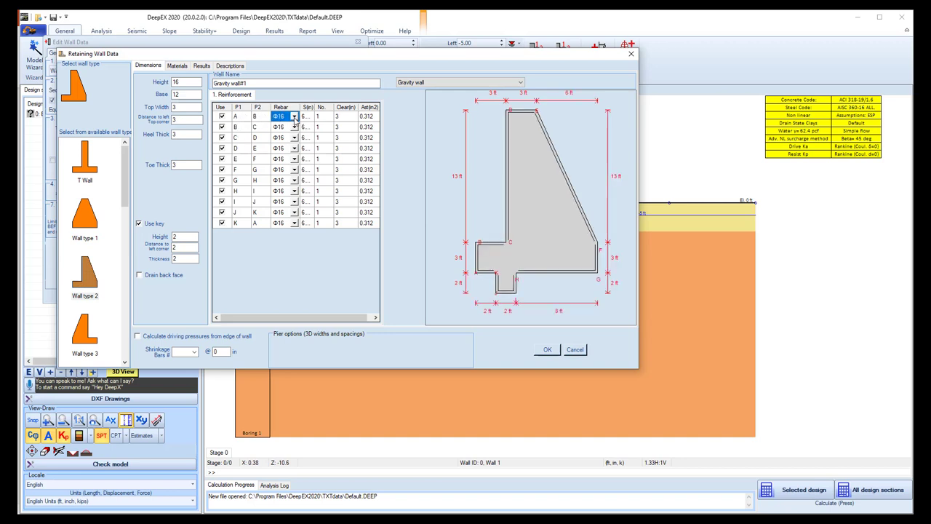
{"action": "left_click", "coordinate": [295, 117]}
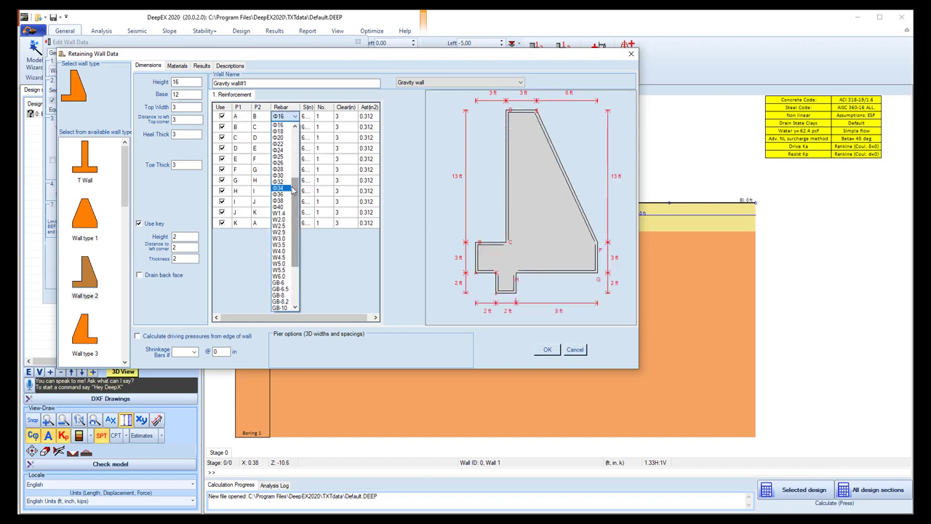
{"action": "left_click_drag", "start_coordinate": [296, 191], "coordinate": [307, 102]}
{"action": "left_click", "coordinate": [305, 110]}
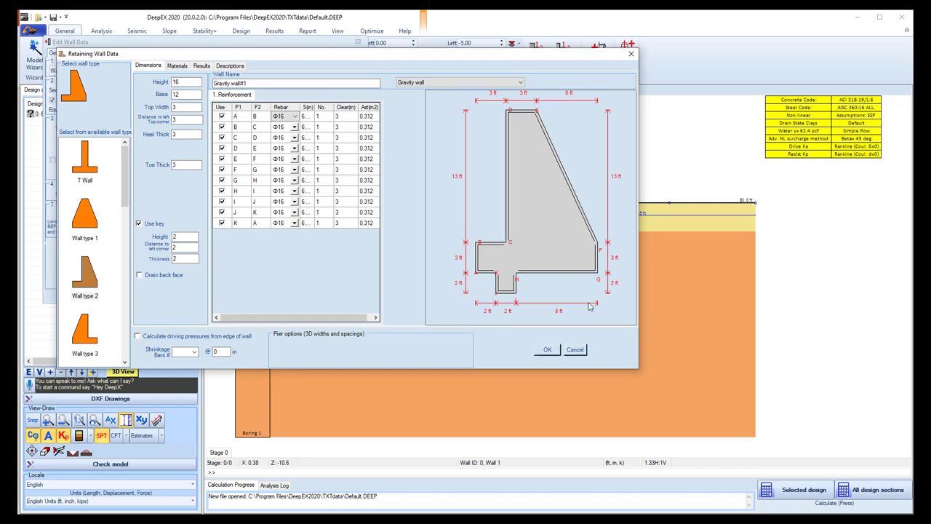
{"action": "left_click", "coordinate": [550, 350]}
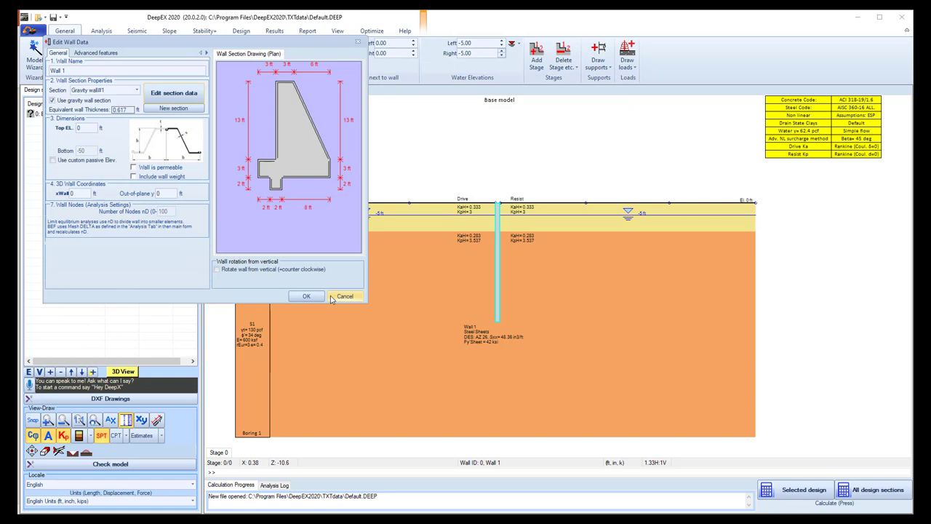
{"action": "left_click", "coordinate": [308, 296]}
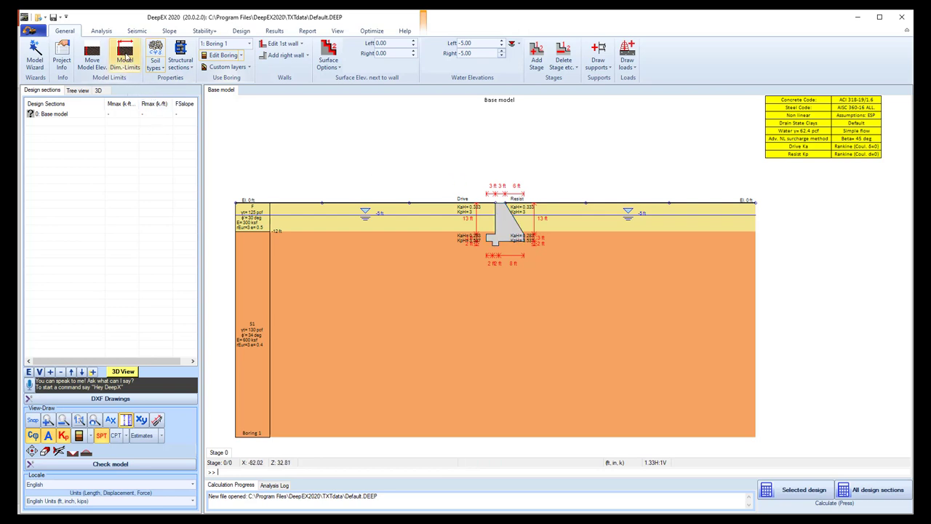
- Set the model limits to -55 ft left, 55 ft right and -40 ft bottom
{"action": "left_click", "coordinate": [125, 59]}
{"action": "left_click_drag", "start_coordinate": [126, 59], "coordinate": [375, 270]}
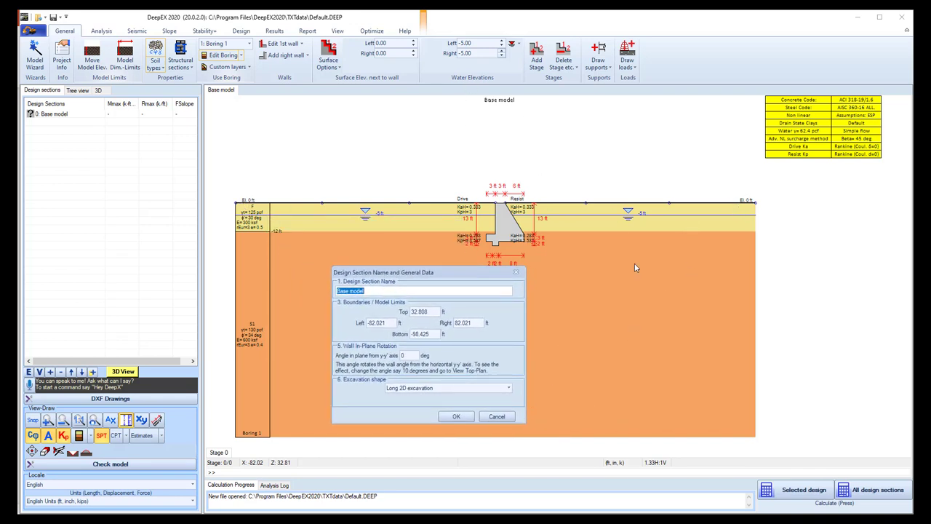
{"action": "key", "text": "Tab"}
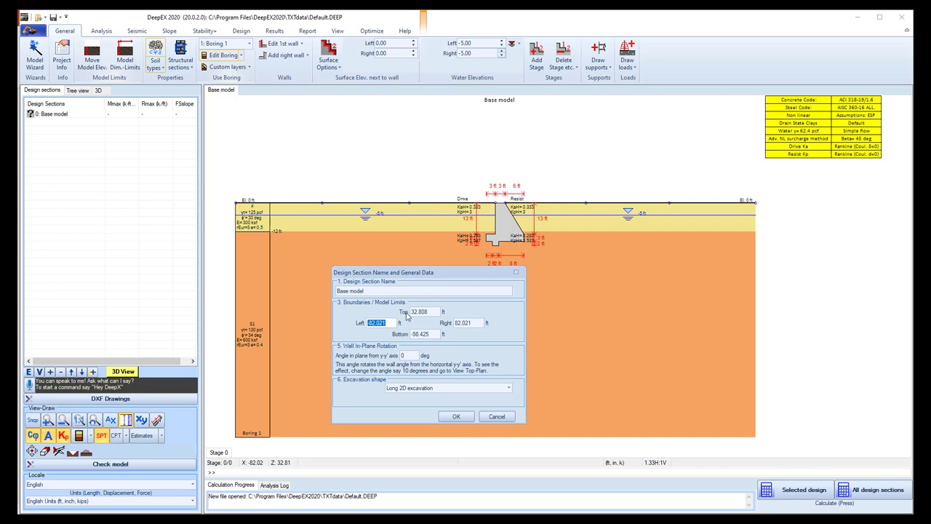
{"action": "left_click", "coordinate": [391, 322]}
{"action": "type", "text": "-"}
{"action": "key", "text": "Tab"}
{"action": "type", "text": "55"}
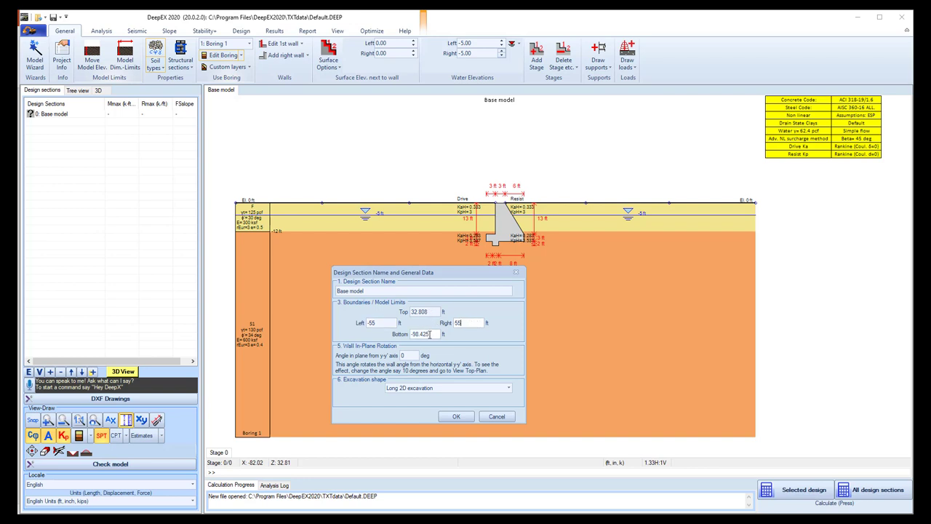
{"action": "left_click", "coordinate": [425, 334]}
{"action": "type", "text": "-40"}
{"action": "left_click", "coordinate": [456, 416]}
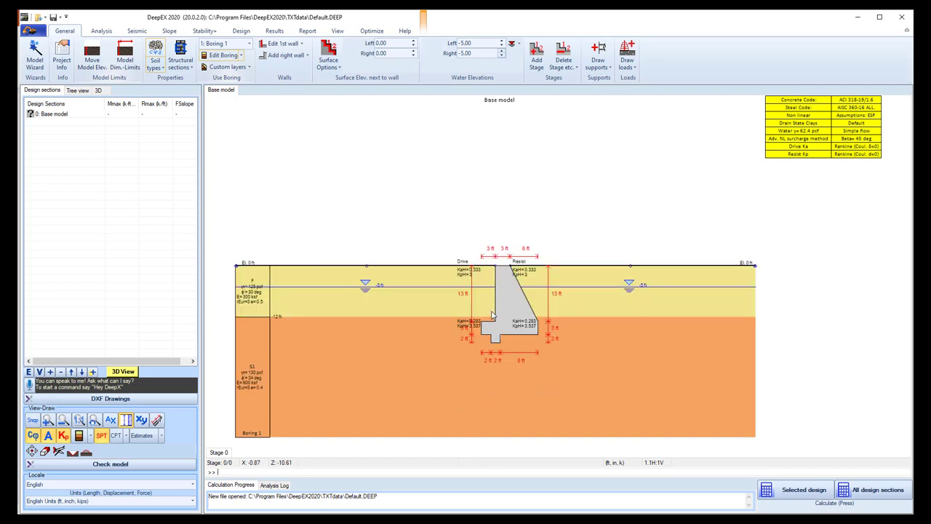
- Add a construction stage and set its surface elevation on the wall's right side to -10 ft
{"action": "right_click", "coordinate": [218, 454]}
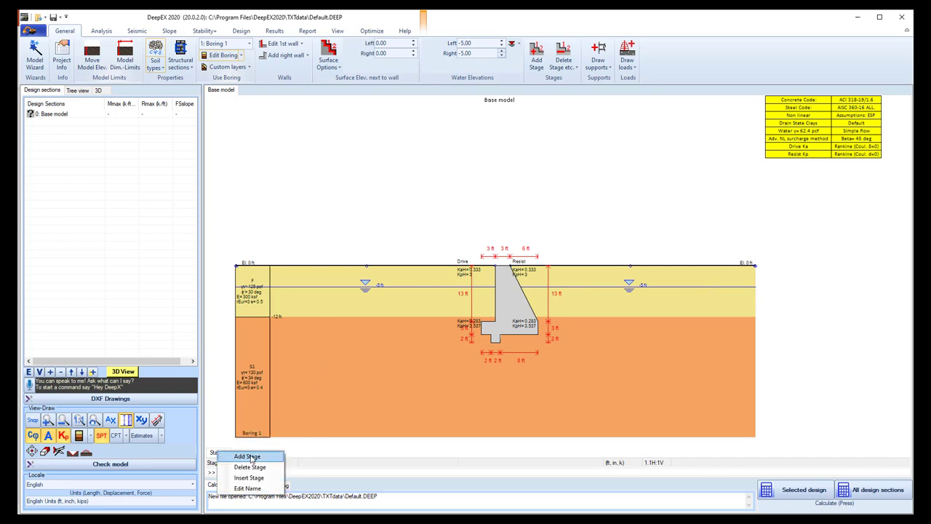
{"action": "left_click", "coordinate": [249, 456]}
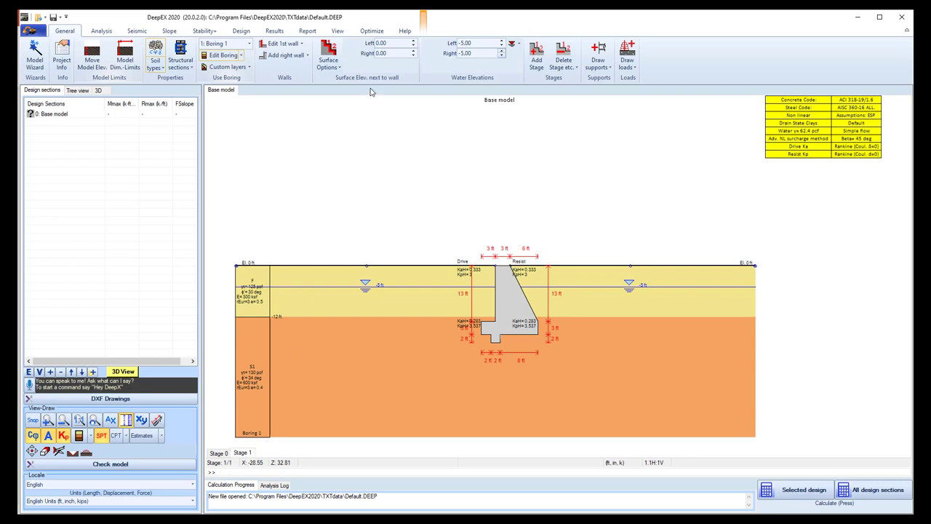
{"action": "left_click", "coordinate": [391, 55]}
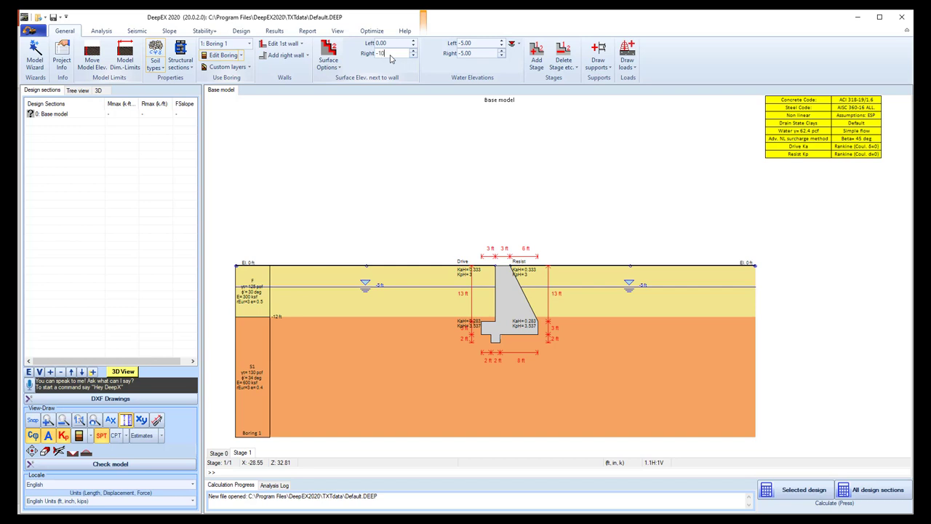
{"action": "type", "text": "-10"}
{"action": "key", "text": "Return"}
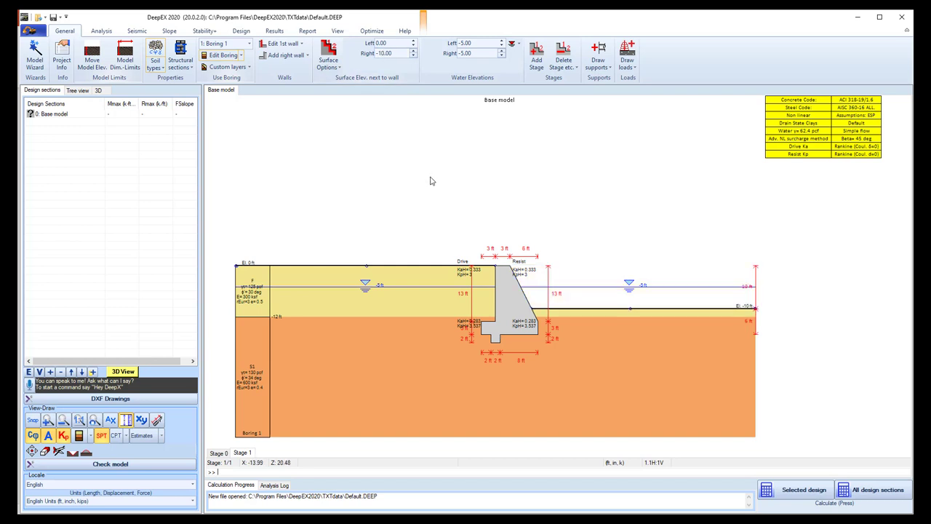
- Lower the water elevation on the wall's right side to -10 ft in Stage 1
{"action": "left_click", "coordinate": [476, 53]}
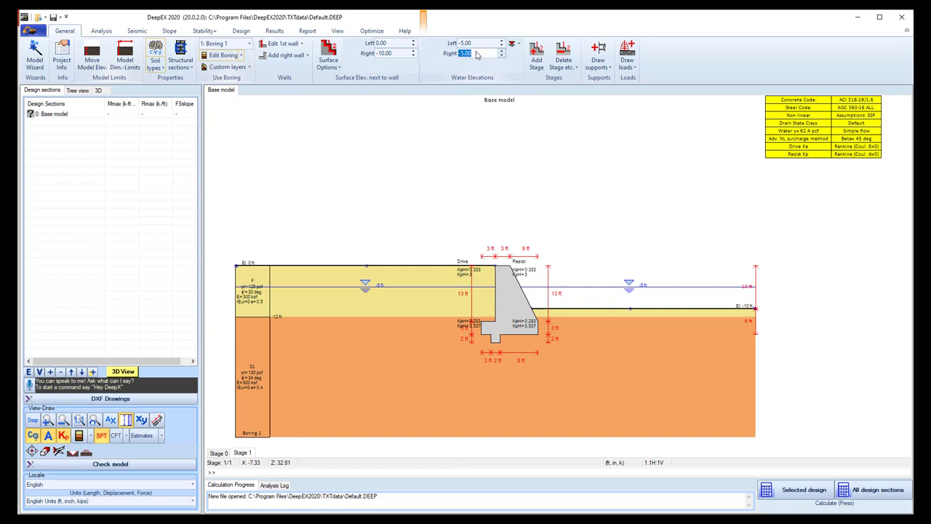
{"action": "type", "text": "-10"}
{"action": "key", "text": "Return"}
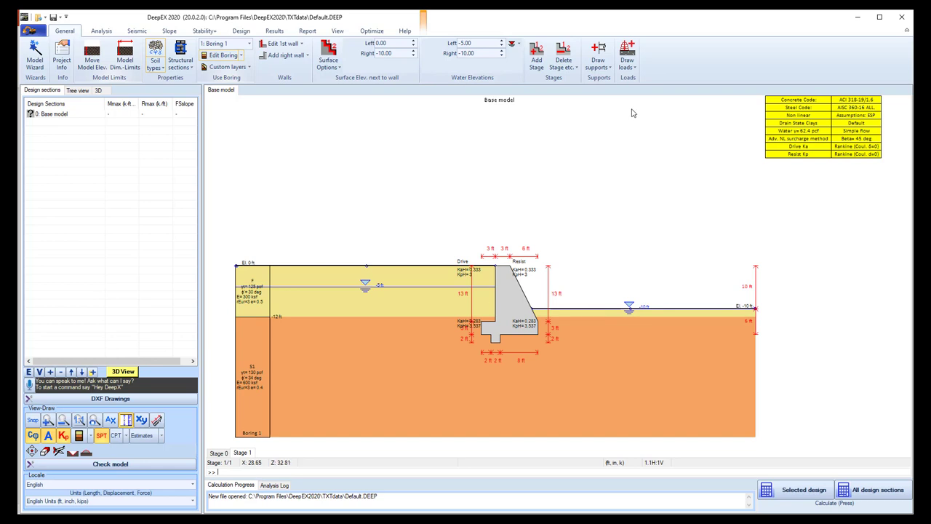
- Draw a surface strip surcharge on the retained ground from about x = -40.3 ft to x = -2.6 ft
{"action": "left_click", "coordinate": [630, 66]}
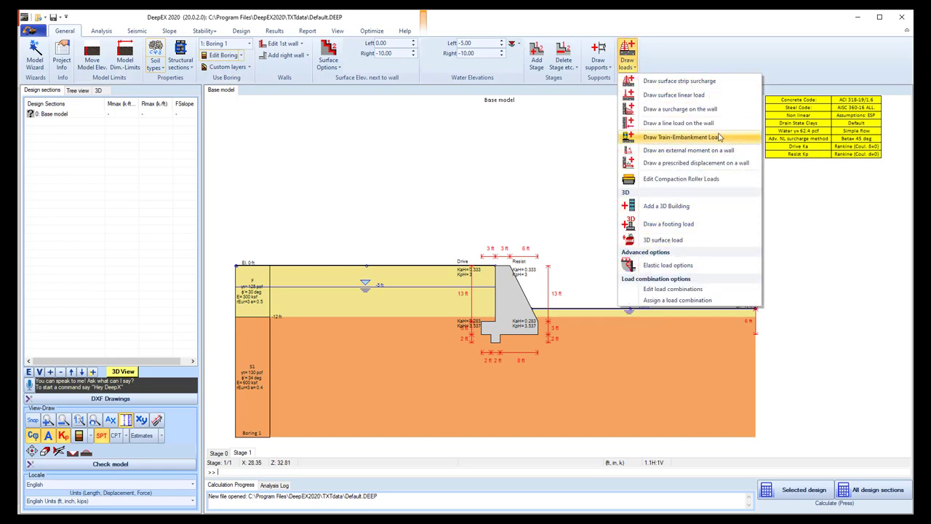
{"action": "left_click", "coordinate": [707, 83]}
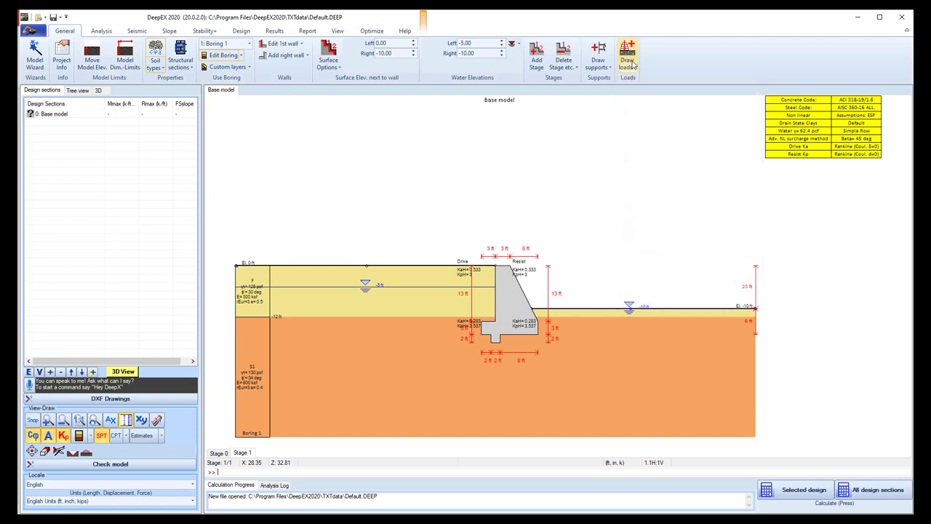
{"action": "left_click", "coordinate": [306, 274]}
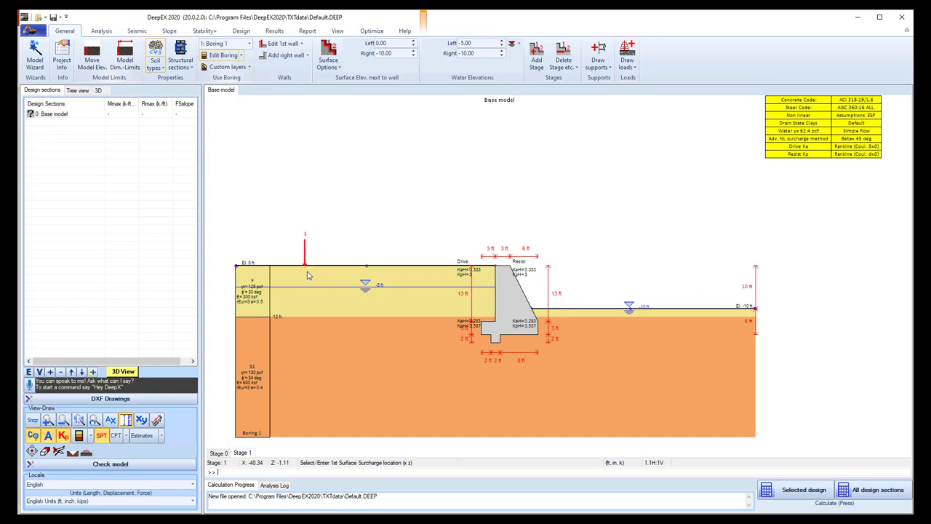
{"action": "left_click", "coordinate": [484, 278]}
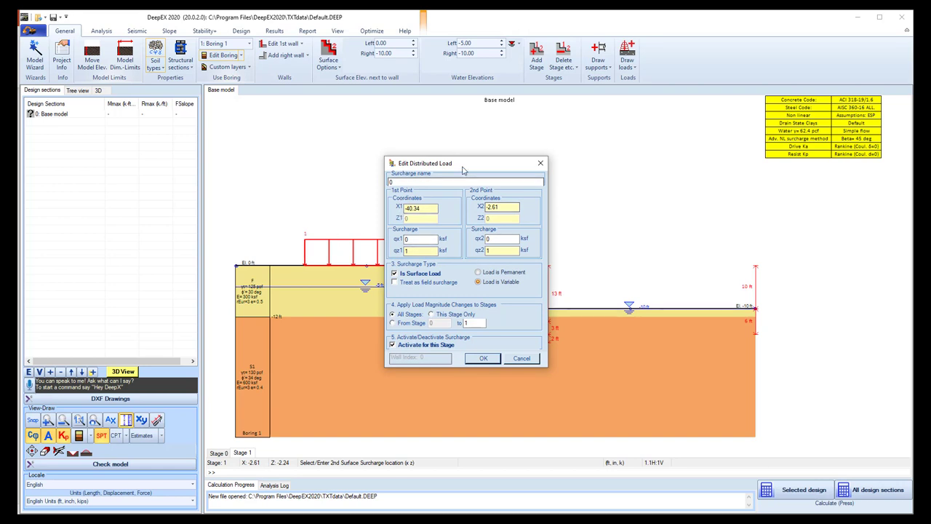
- Round the surcharge's two X coordinates to whole feet and set its vertical magnitude to 0.6 ksf at both points
{"action": "left_click_drag", "start_coordinate": [462, 171], "coordinate": [643, 208]}
{"action": "left_click", "coordinate": [604, 248]}
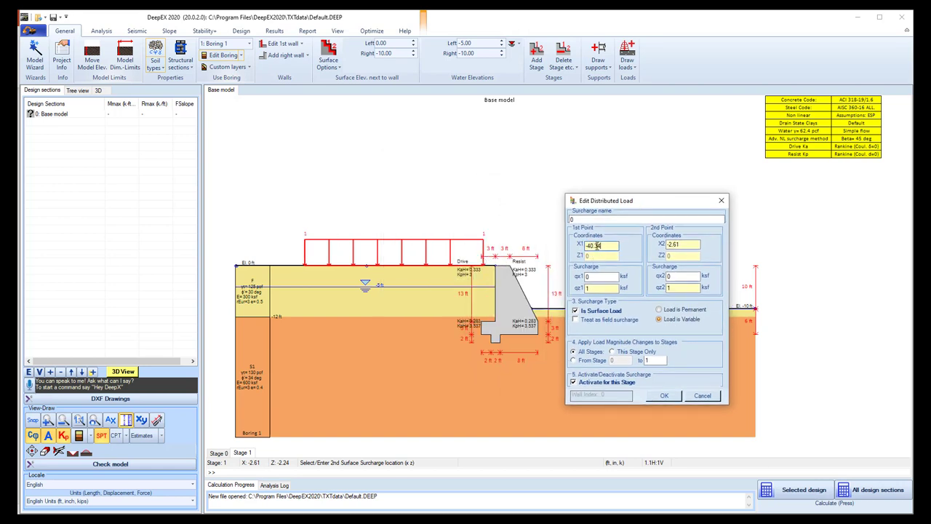
{"action": "key", "text": "BackSpace"}
{"action": "left_click_drag", "start_coordinate": [680, 244], "coordinate": [672, 244]}
{"action": "key", "text": "BackSpace"}
{"action": "double_click", "coordinate": [590, 288]}
{"action": "type", "text": "0.6"}
{"action": "key", "text": "Tab"}
{"action": "type", "text": "0.6"}
{"action": "left_click", "coordinate": [663, 395]}
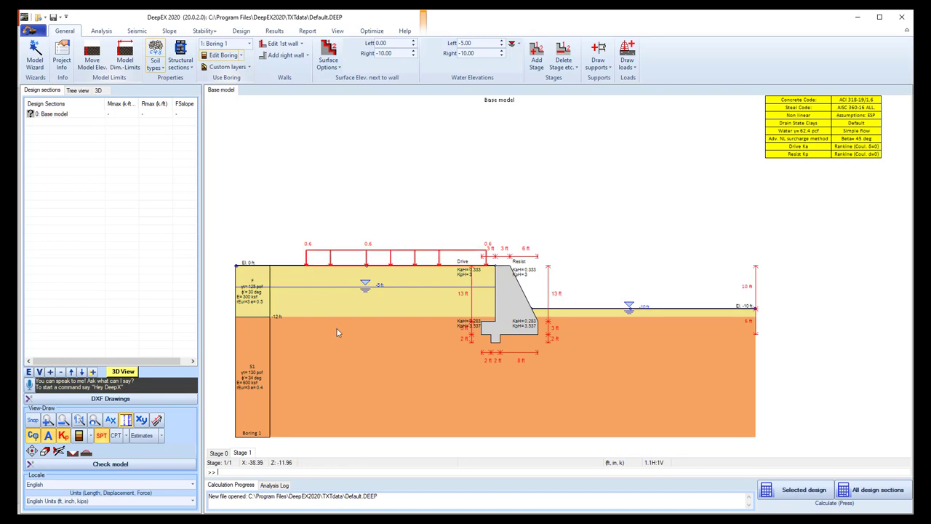
- Set the analysis type to Limit Equilibrium Method and calculate the selected design section
{"action": "left_click", "coordinate": [101, 31]}
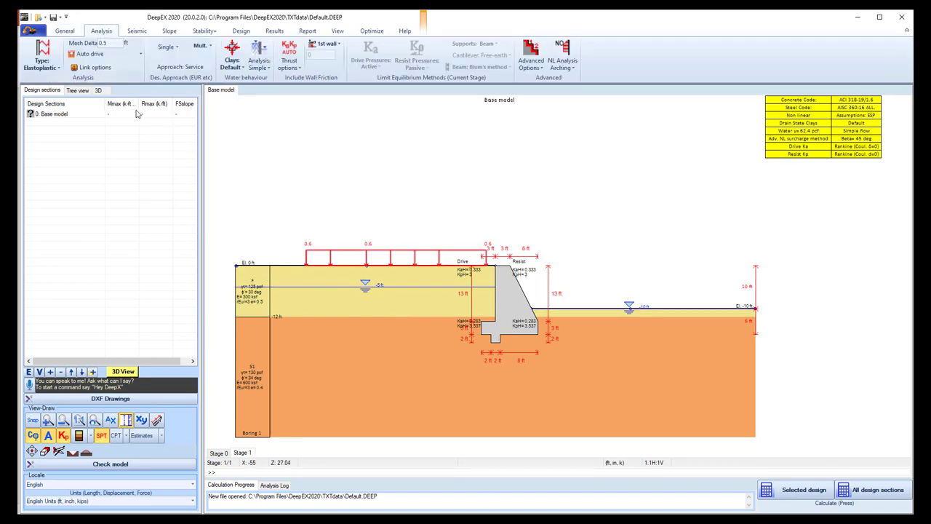
{"action": "left_click", "coordinate": [40, 55]}
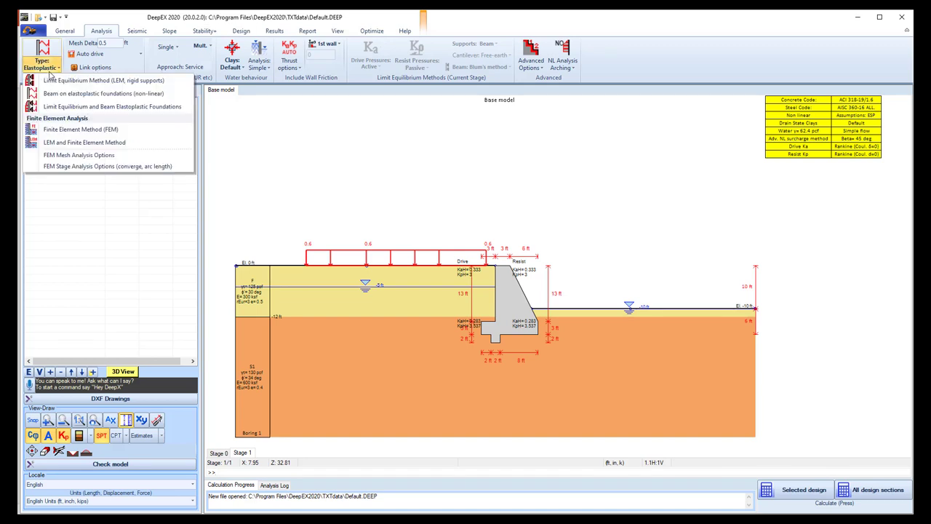
{"action": "left_click", "coordinate": [85, 82]}
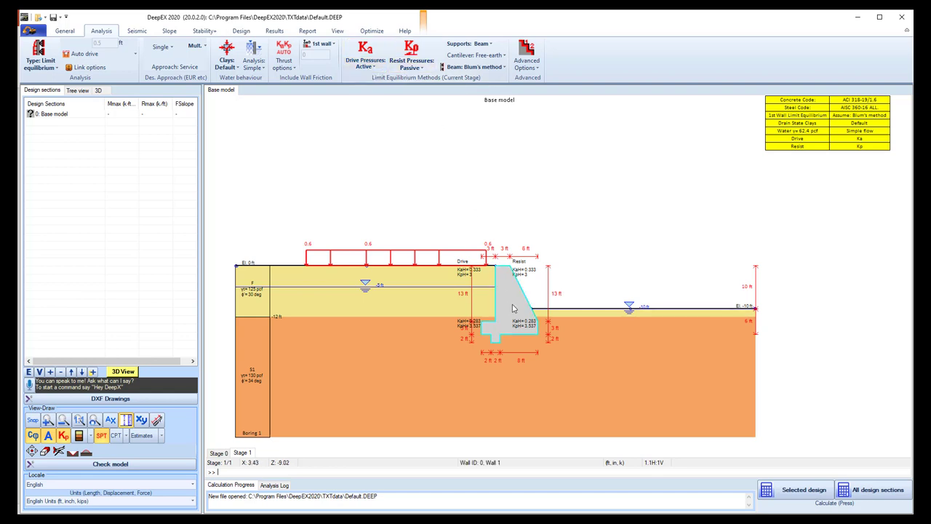
{"action": "left_click", "coordinate": [791, 493]}
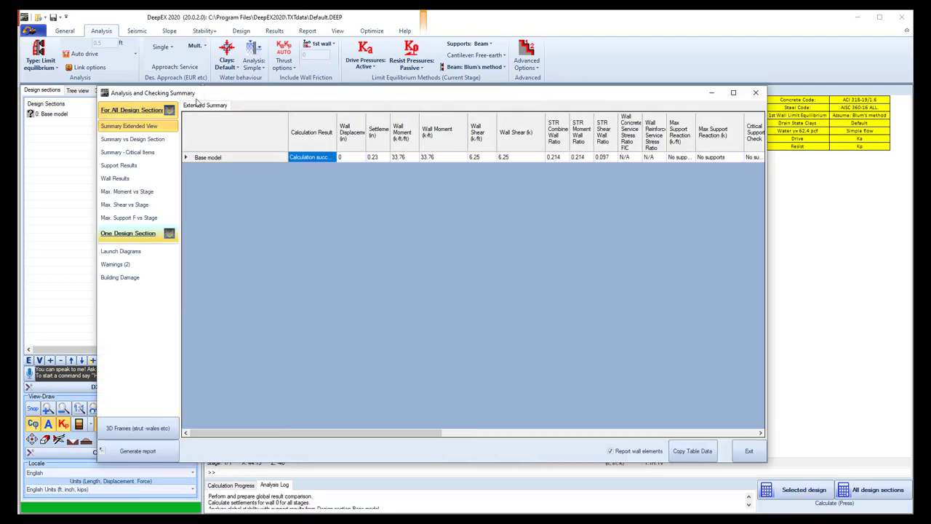
- Examine the wall displacement, settlement, wall moment and STR moment and shear ratios of the base model in the extended summary
{"action": "left_click_drag", "start_coordinate": [247, 100], "coordinate": [220, 79]}
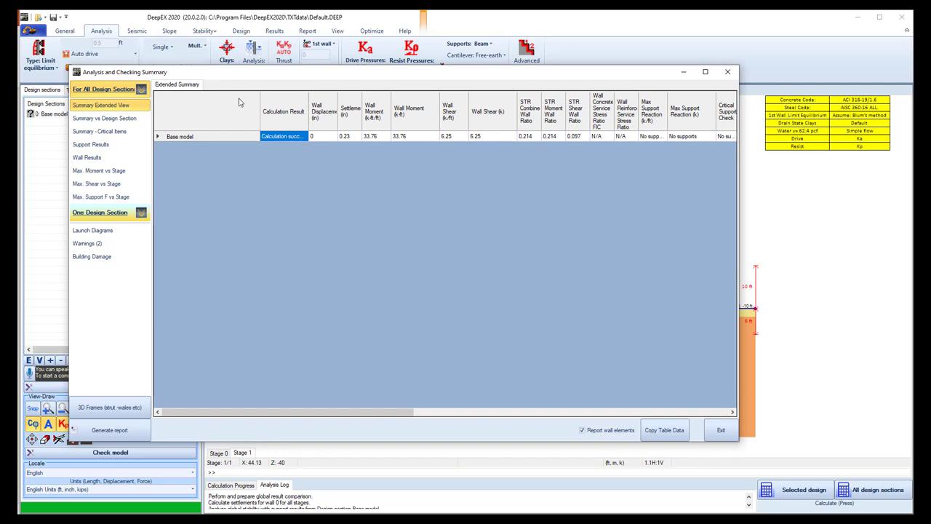
{"action": "left_click", "coordinate": [331, 138]}
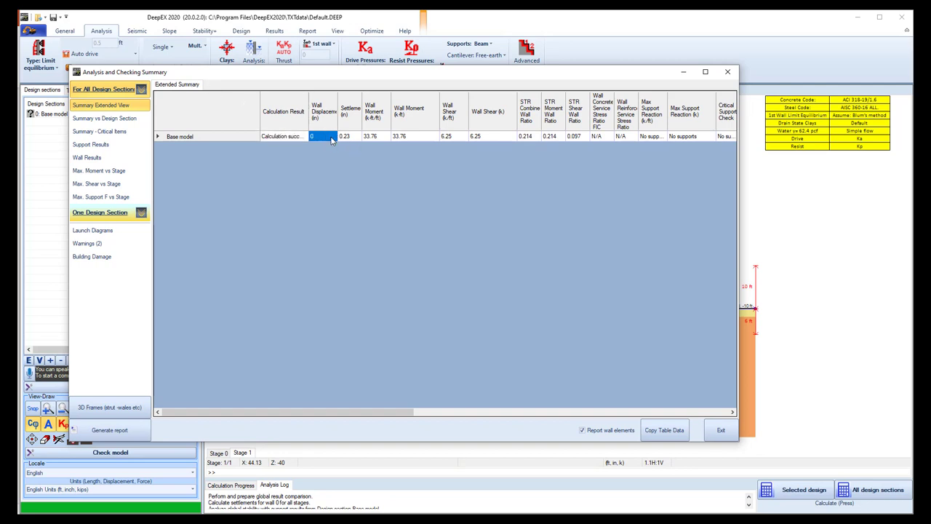
{"action": "left_click", "coordinate": [348, 138]}
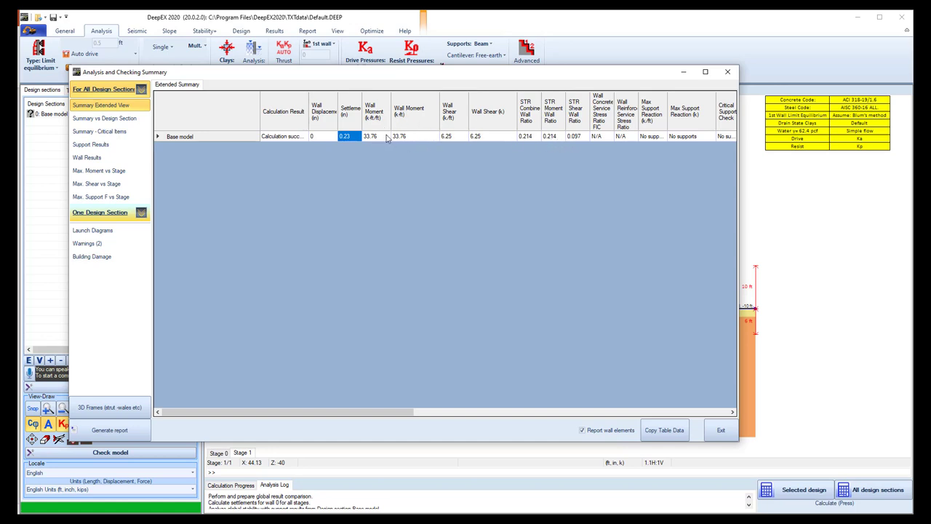
{"action": "left_click_drag", "start_coordinate": [387, 138], "coordinate": [413, 141]}
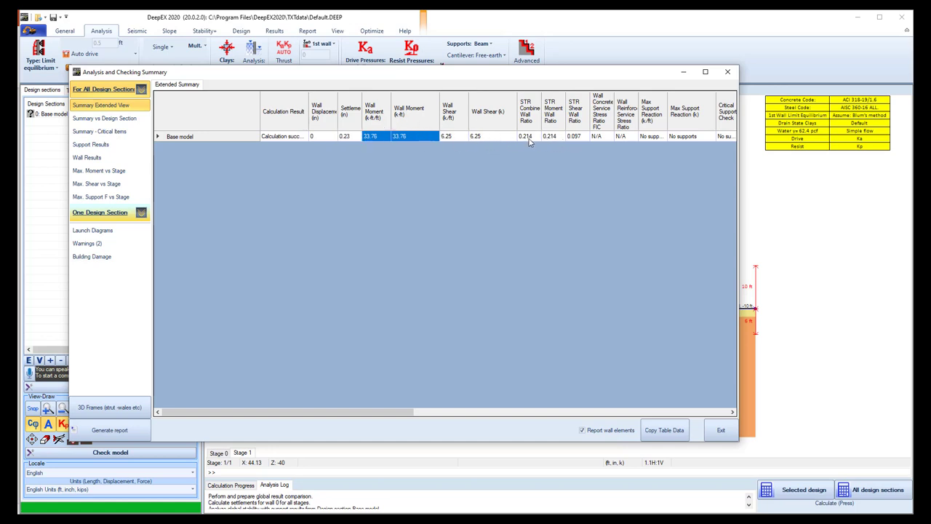
{"action": "left_click_drag", "start_coordinate": [553, 140], "coordinate": [581, 139]}
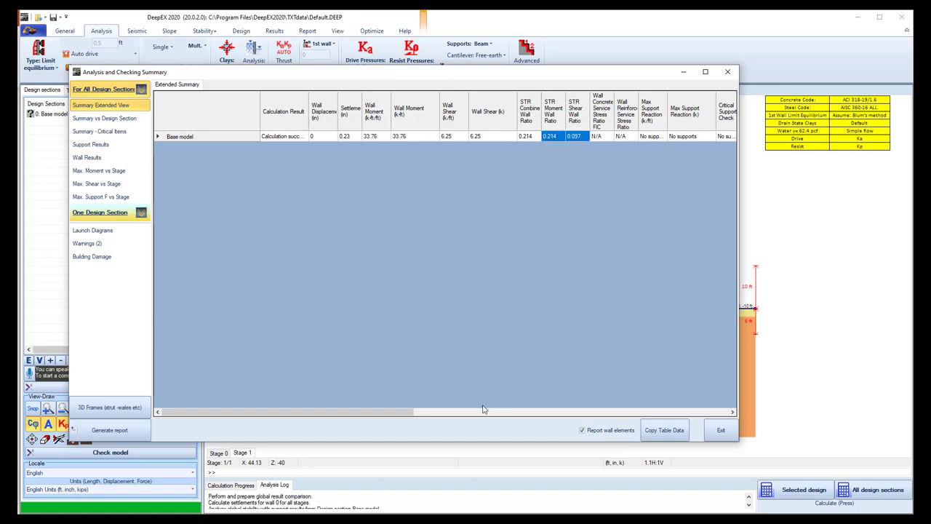
- Examine the passive, rotation and length toe safety factors of the base model in the extended summary and close it
{"action": "left_click_drag", "start_coordinate": [400, 412], "coordinate": [618, 408]}
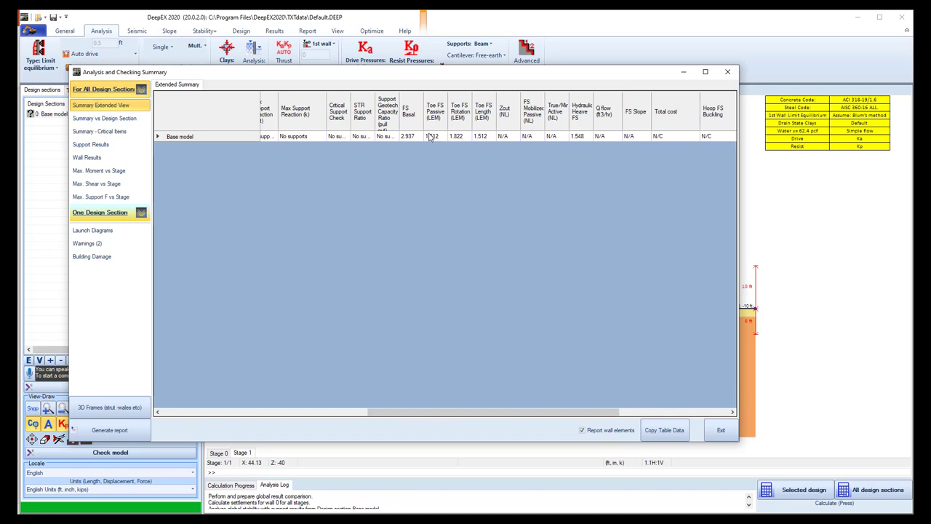
{"action": "left_click_drag", "start_coordinate": [430, 137], "coordinate": [480, 143]}
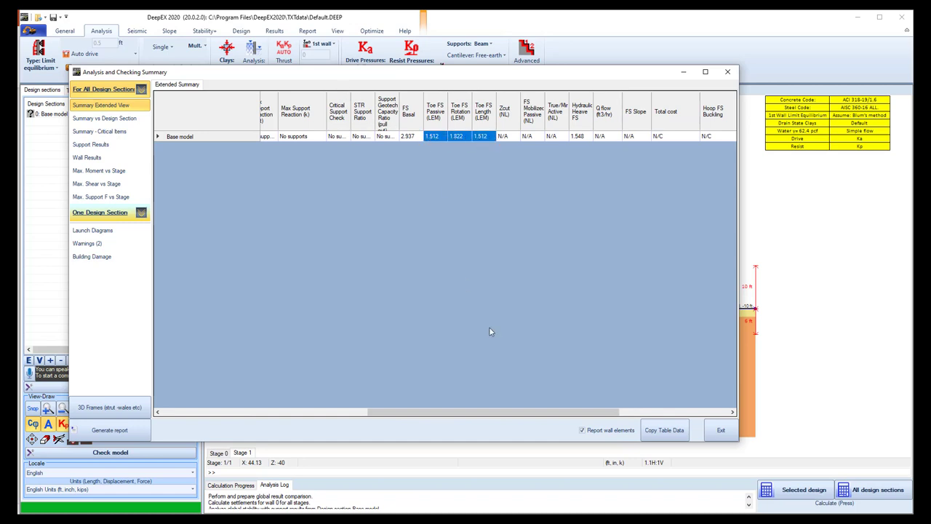
{"action": "key", "text": "Right"}
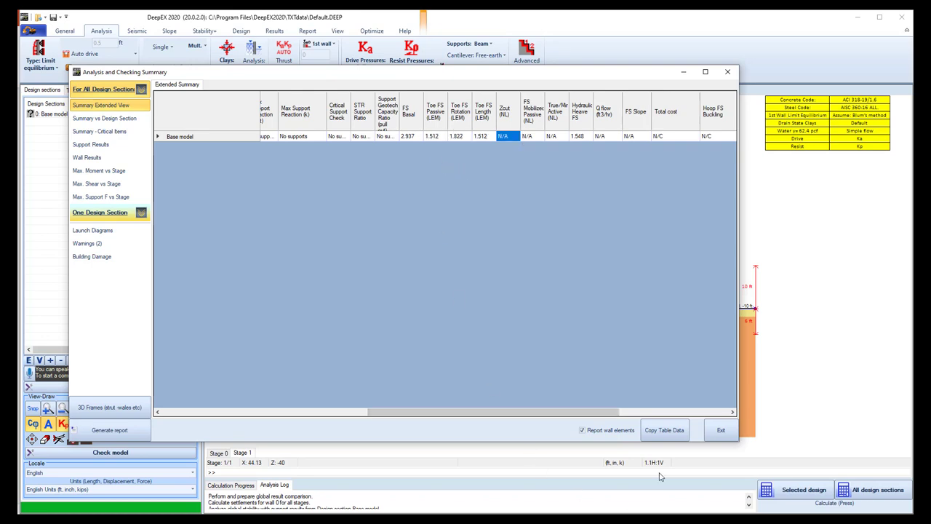
{"action": "left_click", "coordinate": [718, 430]}
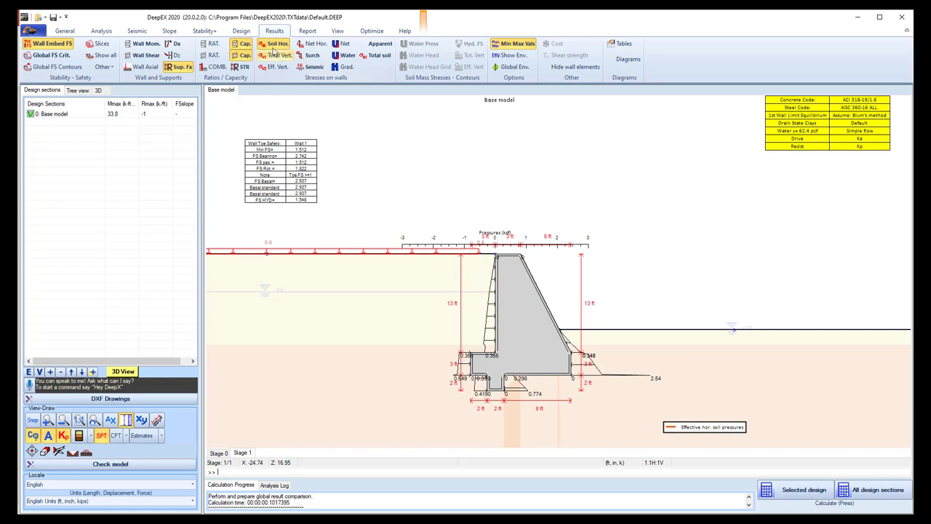
- View the effective horizontal soil pressure, wall moment, wall shear and water pressure diagrams one after another on the Stage 1 model
{"action": "left_click", "coordinate": [270, 44]}
{"action": "left_click", "coordinate": [144, 44]}
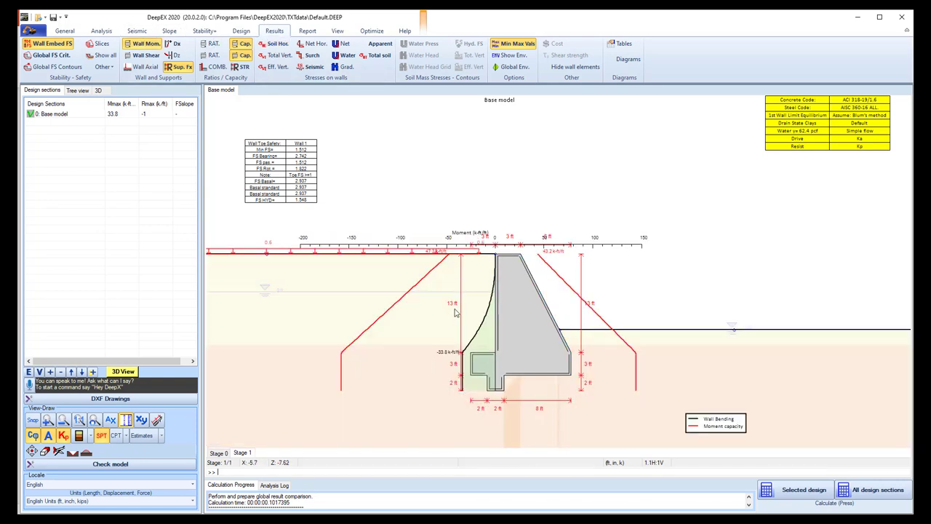
{"action": "mouse_move", "coordinate": [586, 311]}
{"action": "left_click", "coordinate": [144, 55]}
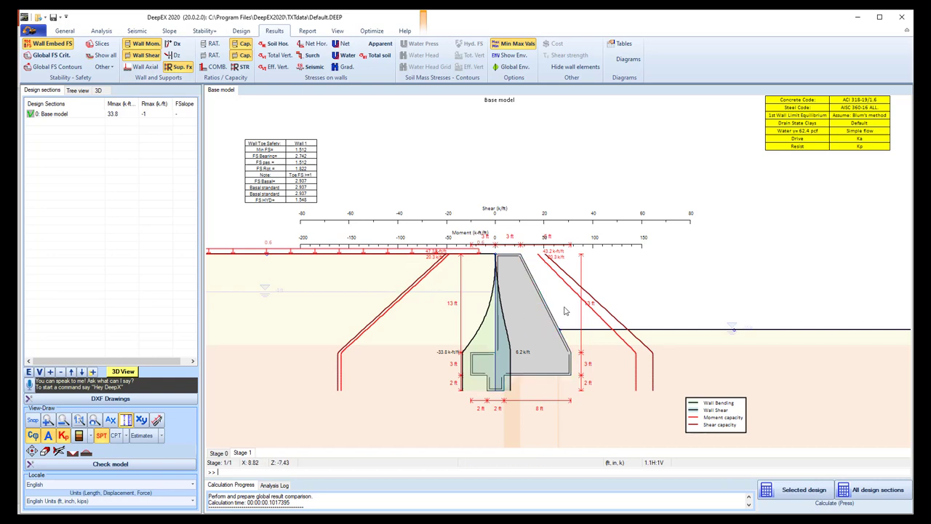
{"action": "left_click", "coordinate": [150, 44]}
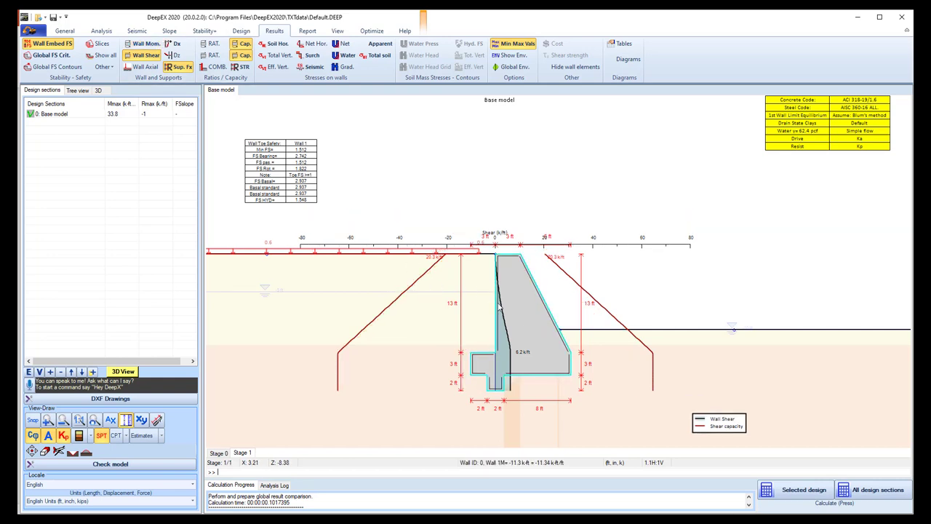
{"action": "left_click", "coordinate": [347, 57]}
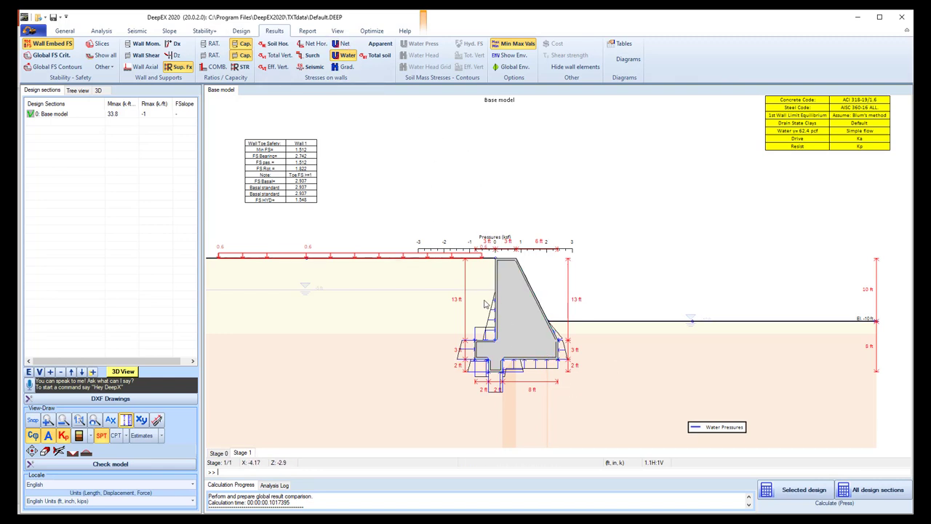
{"action": "left_click", "coordinate": [347, 57]}
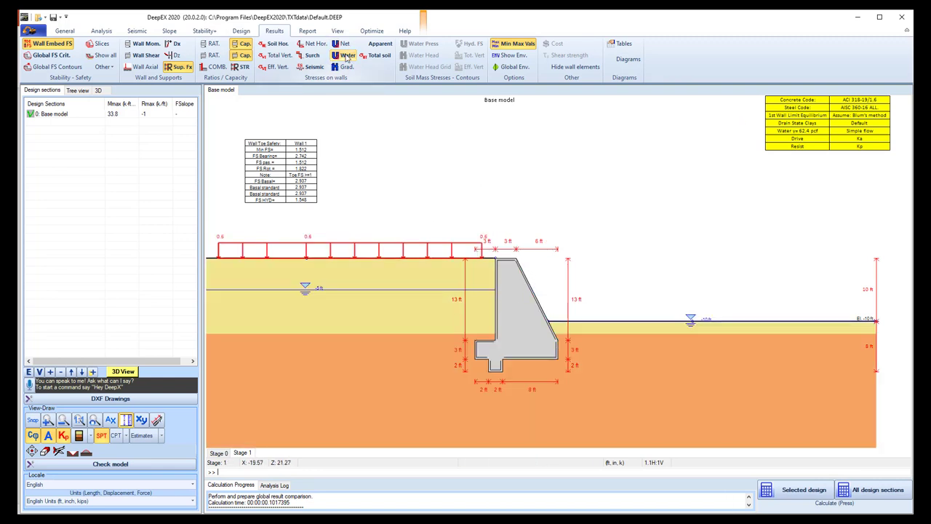
- Review the sliding, overturning and bearing results of each stage in the gravity wall's section data and accept the wall data
{"action": "double_click", "coordinate": [517, 321]}
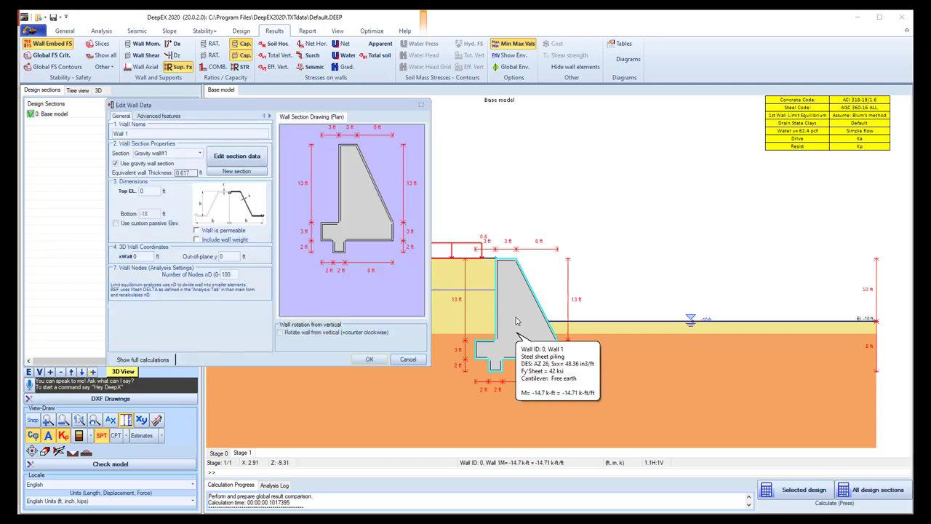
{"action": "left_click", "coordinate": [245, 158]}
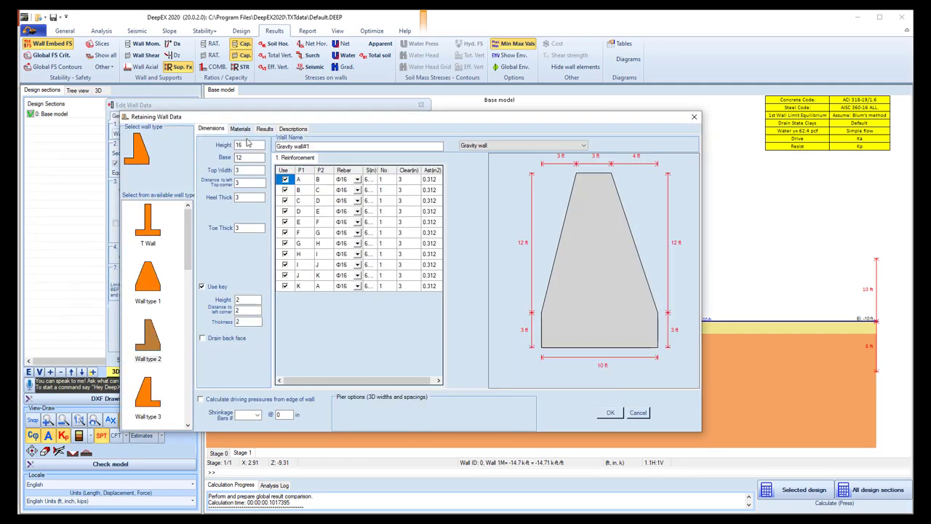
{"action": "left_click", "coordinate": [264, 130]}
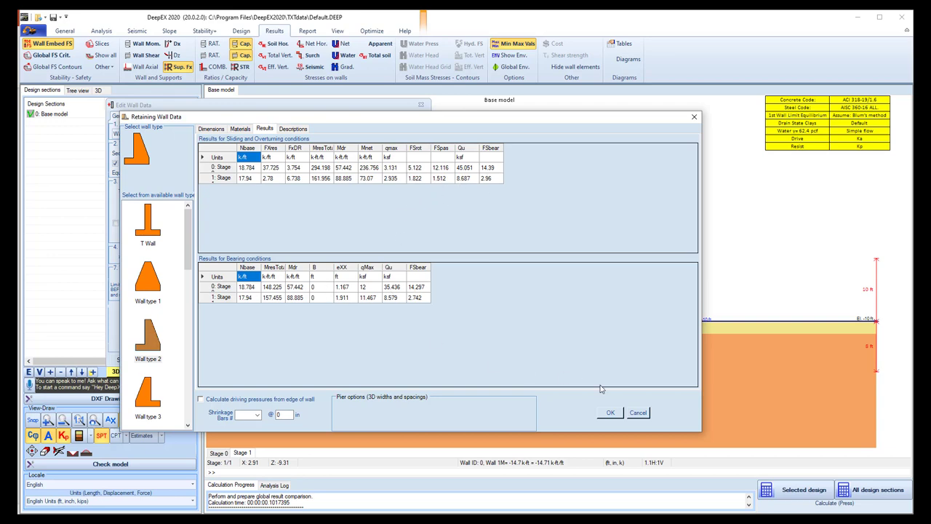
{"action": "left_click", "coordinate": [610, 412]}
{"action": "left_click", "coordinate": [369, 357]}
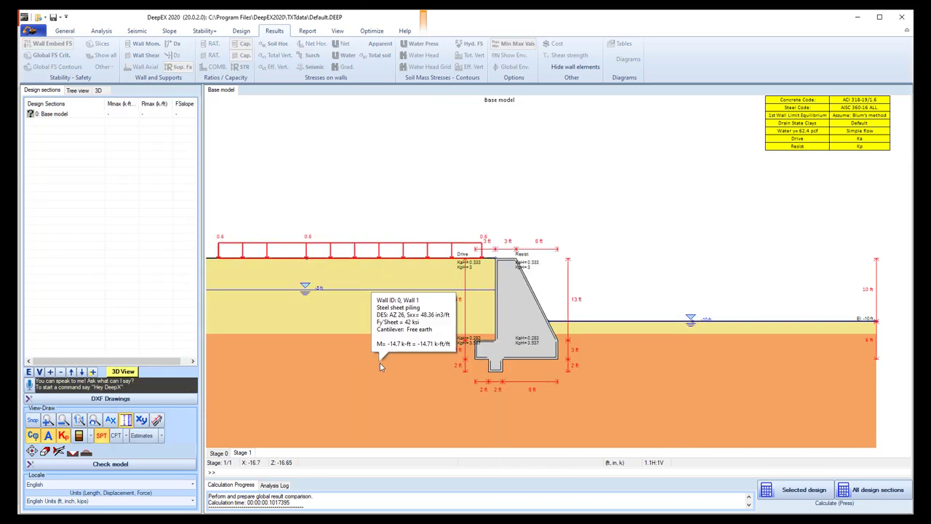